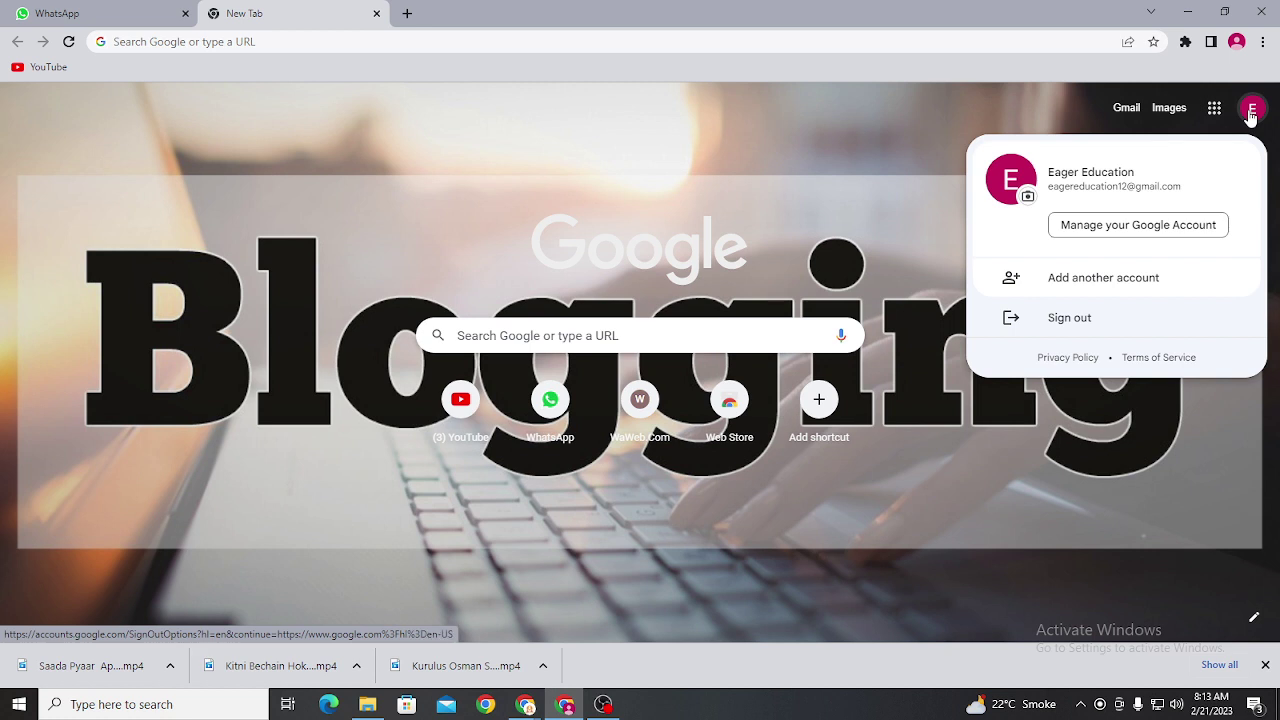
click(1184, 124)
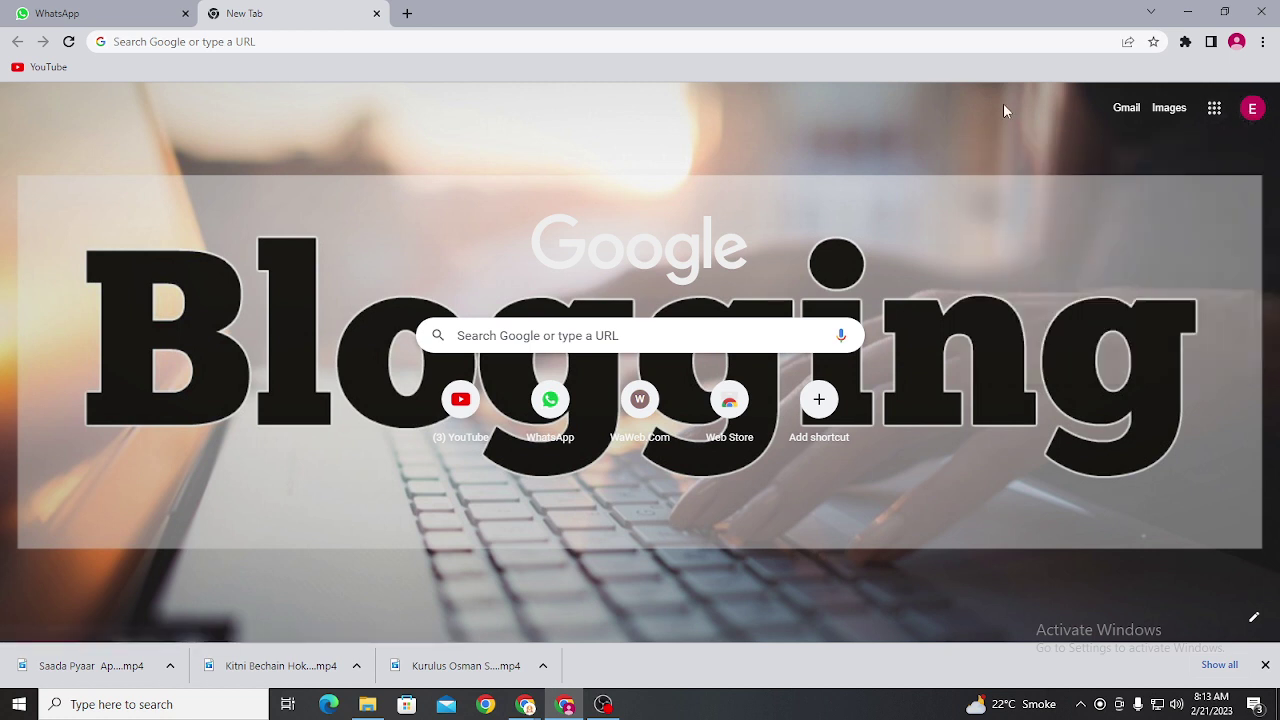
click(1214, 116)
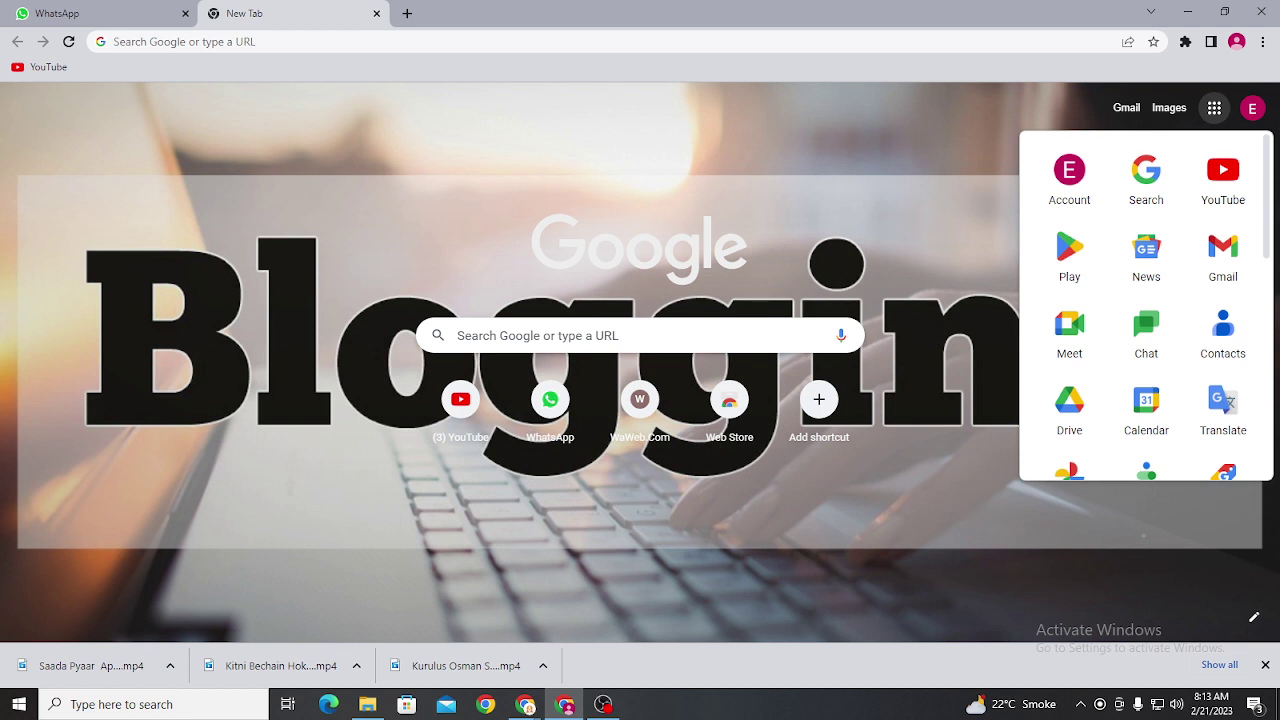
click(525, 704)
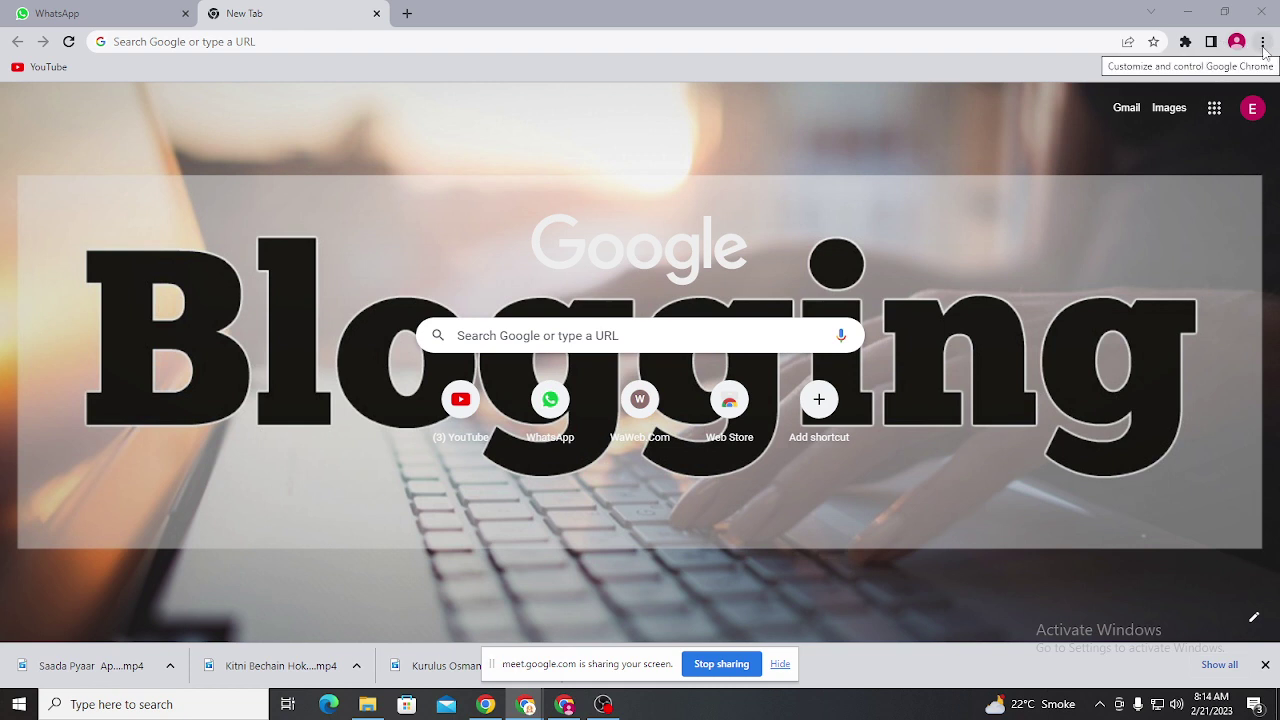
- Open Google Contacts from the list of Google apps on the new tab page
click(1214, 110)
scroll(1185, 330, down, 1)
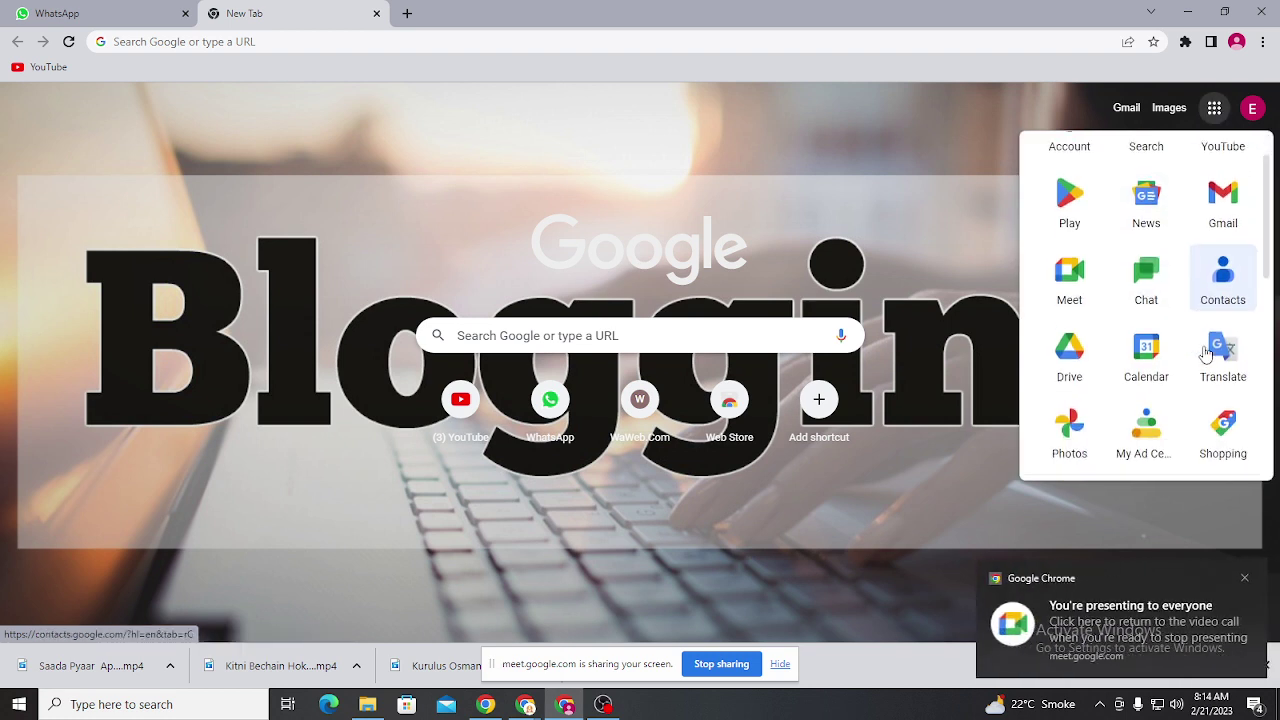
scroll(1195, 320, up, 1)
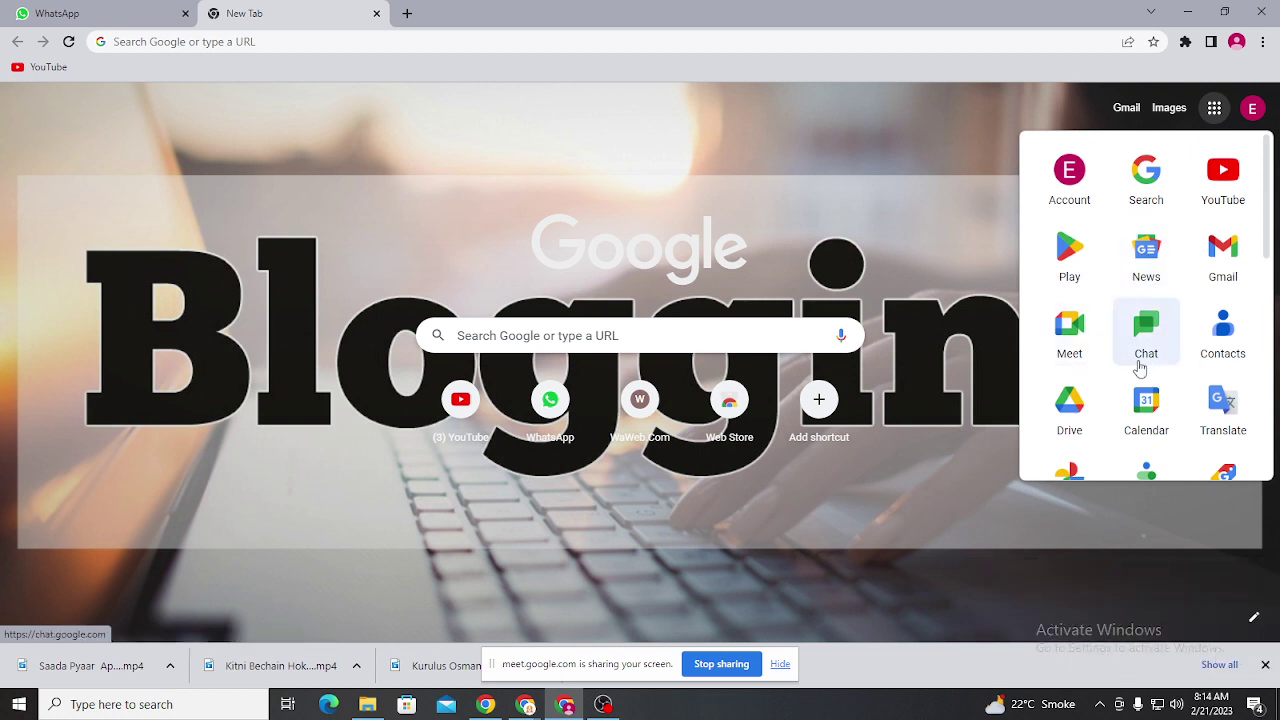
scroll(1178, 372, down, 2)
scroll(1154, 366, up, 2)
click(1234, 342)
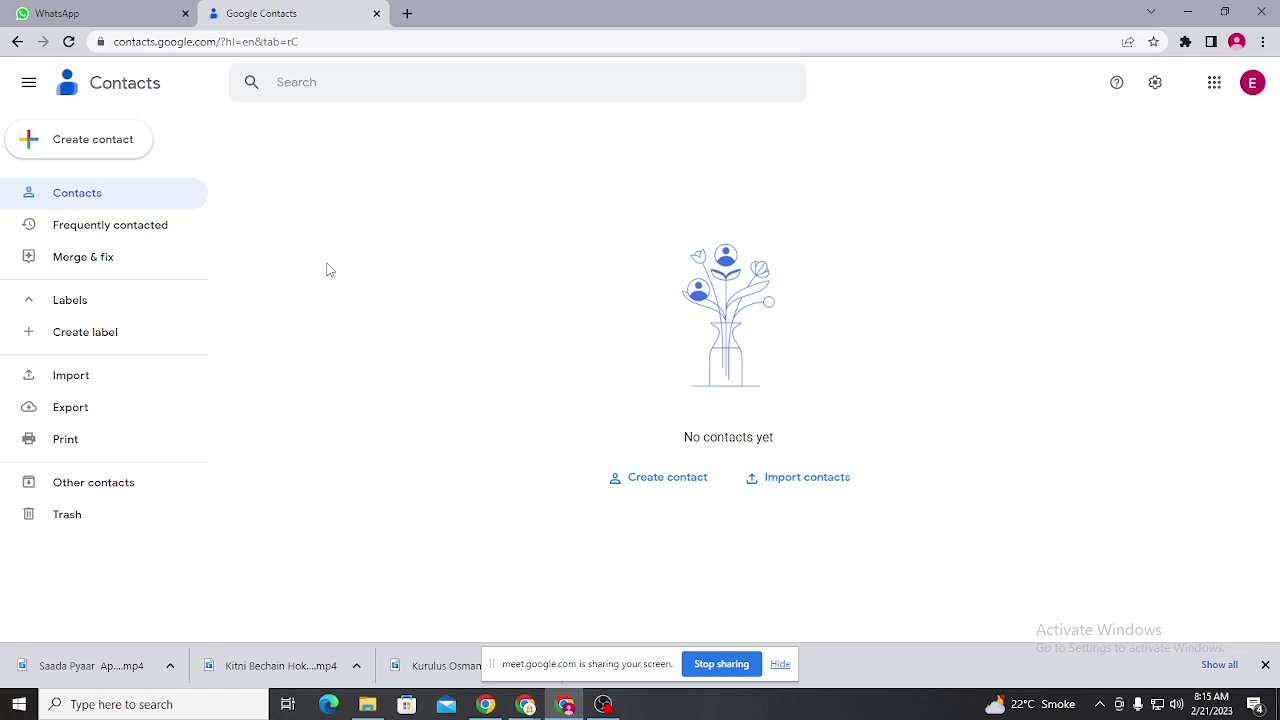
- Go back to the new tab page and reopen Google Contacts from the Google apps list
click(17, 42)
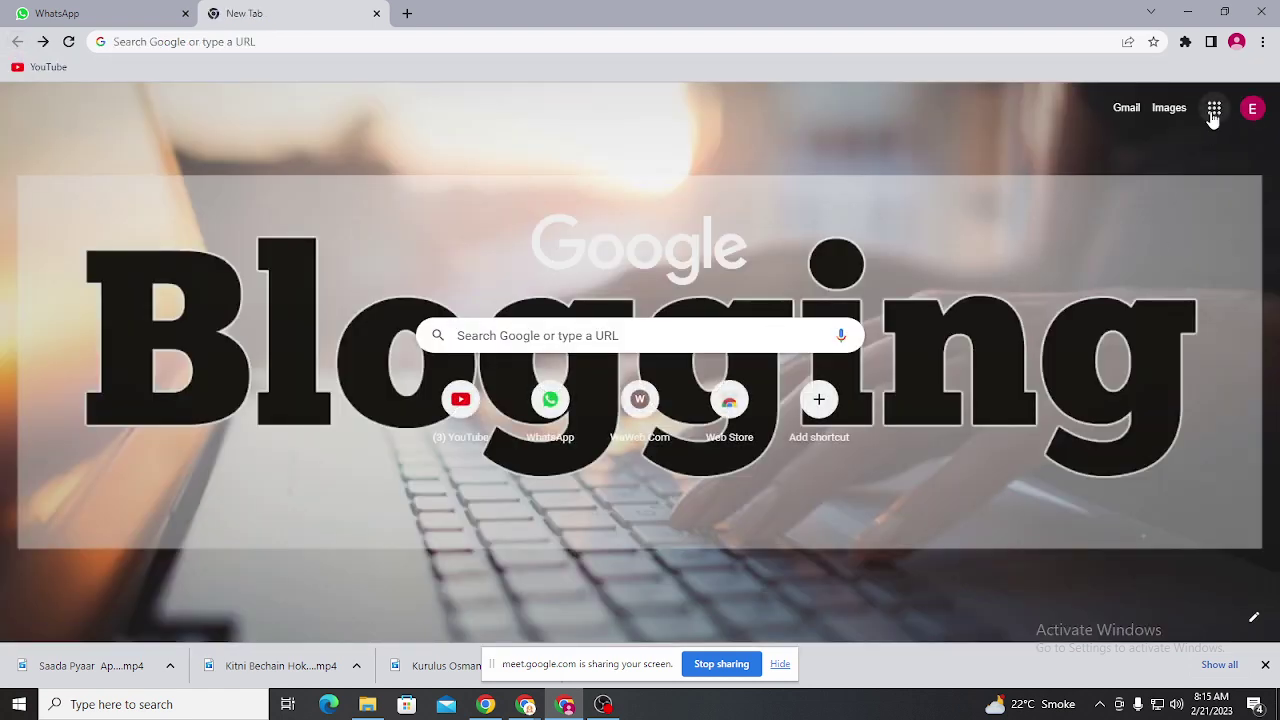
click(1213, 116)
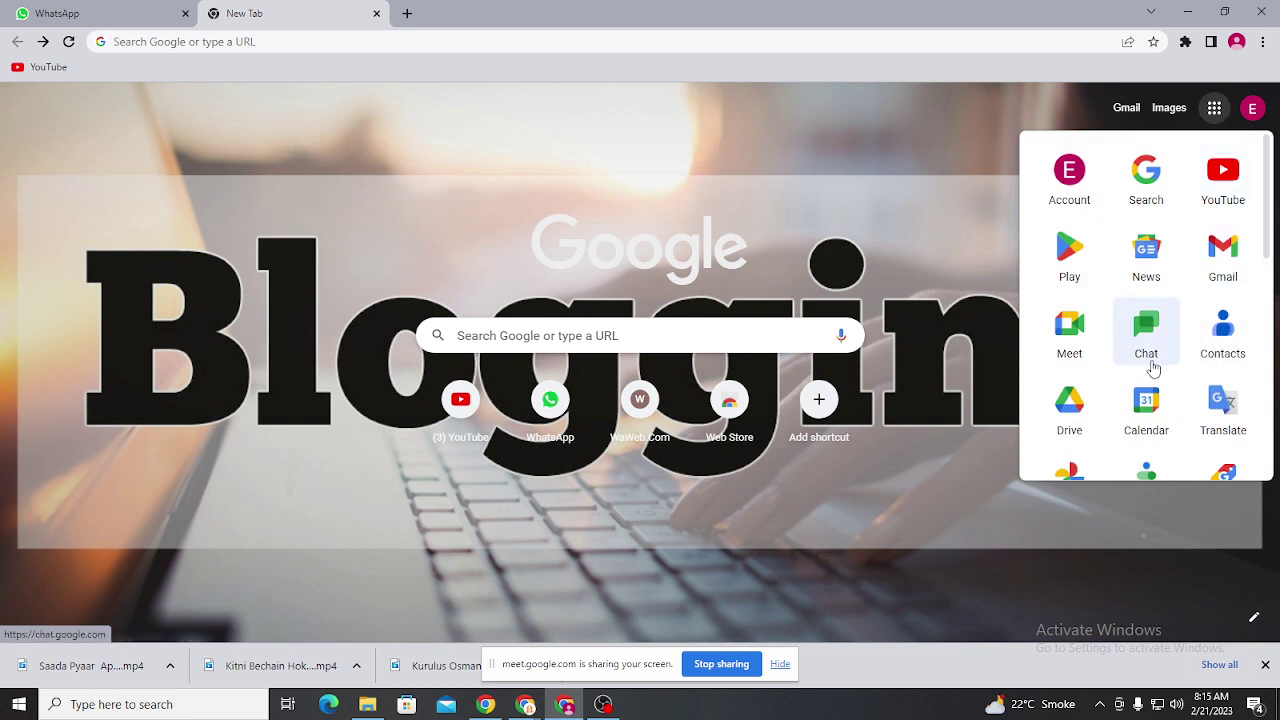
click(1225, 344)
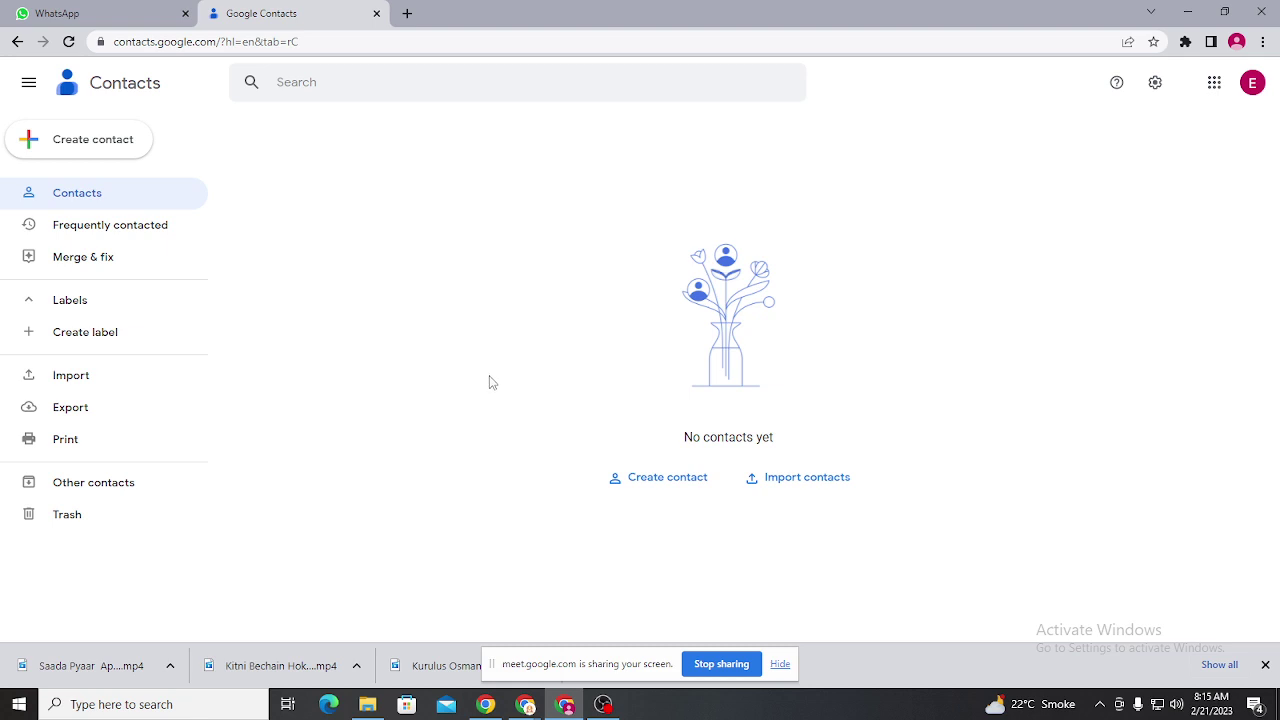
- Import contacts from the Fitness CSV file stored in the Fitness folder on the Desktop
click(90, 378)
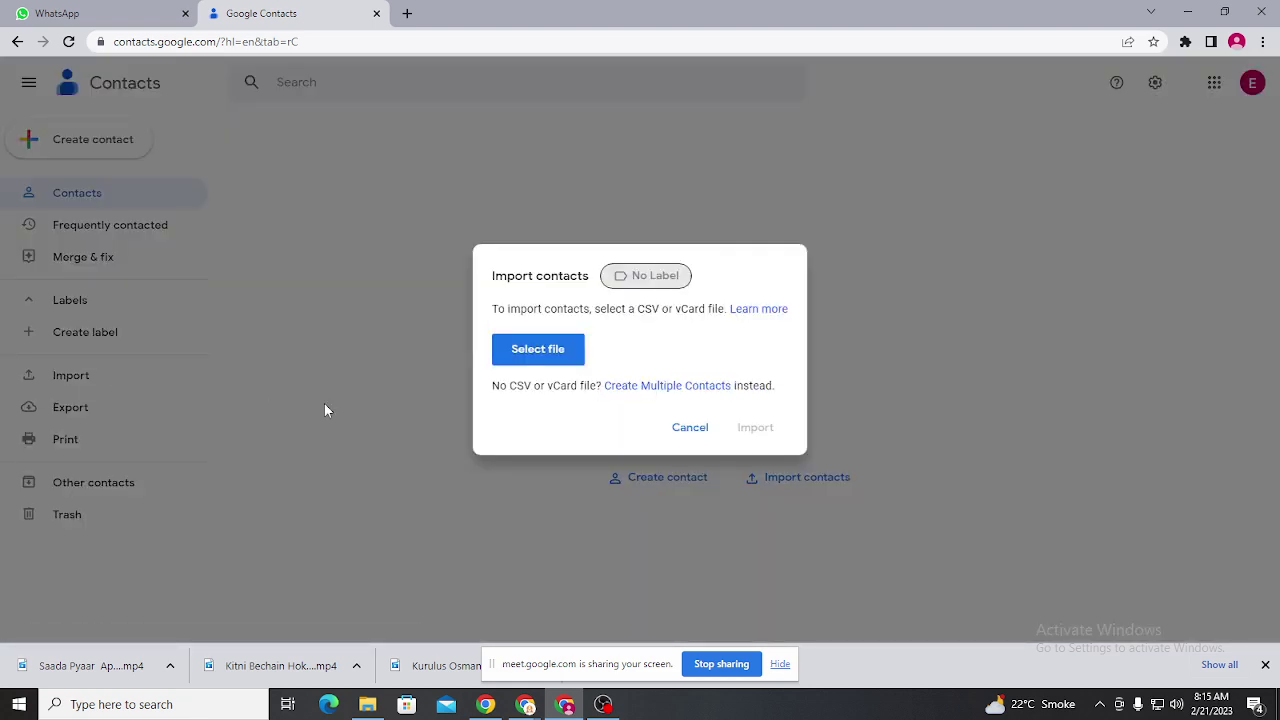
click(562, 352)
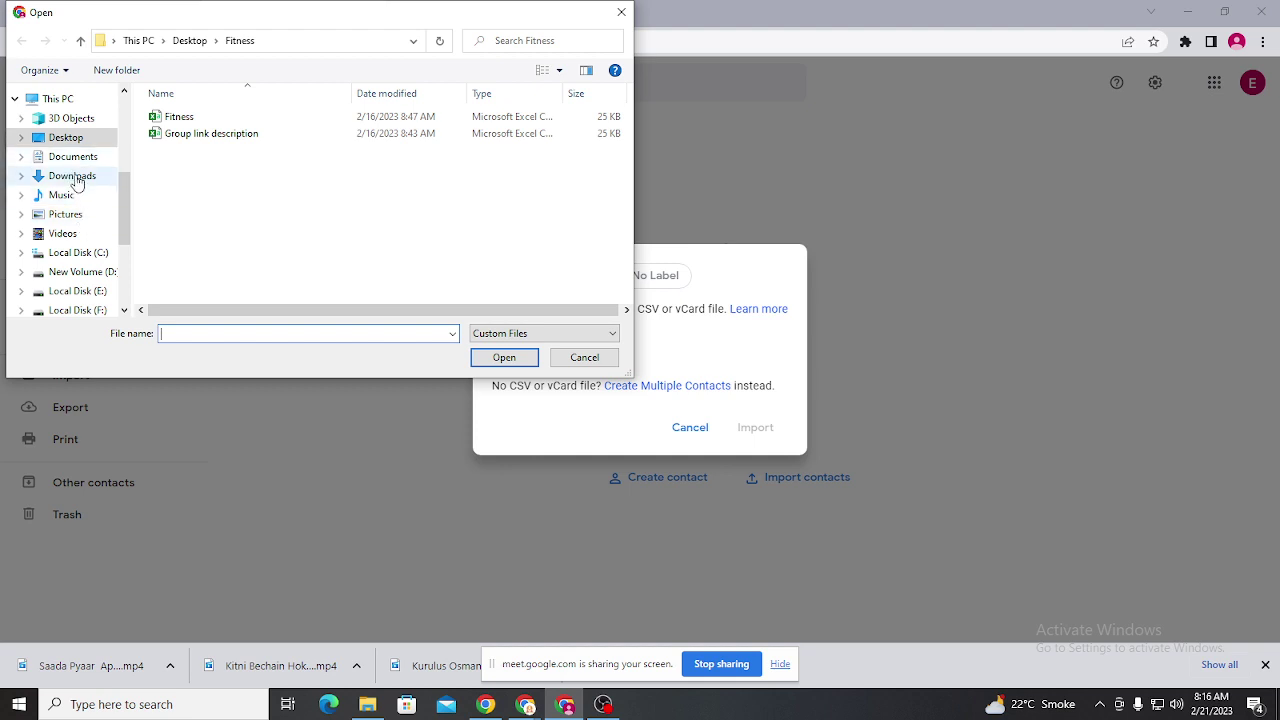
click(66, 140)
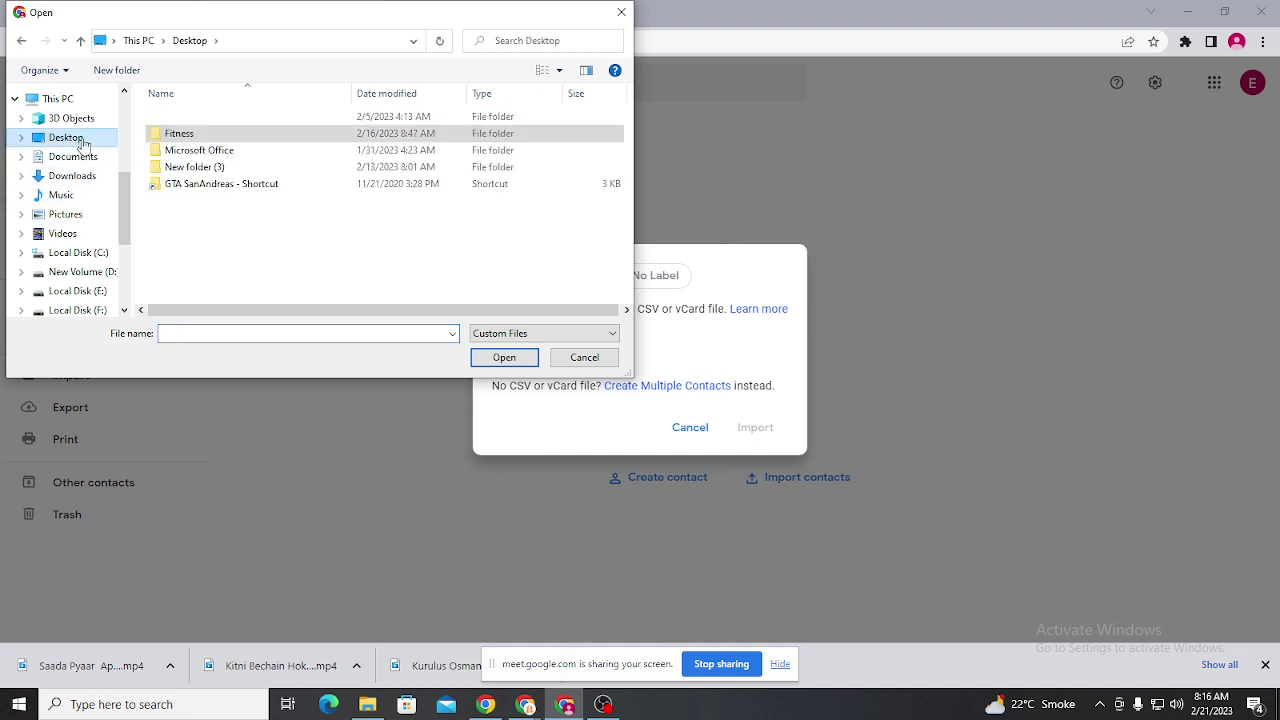
double_click(212, 136)
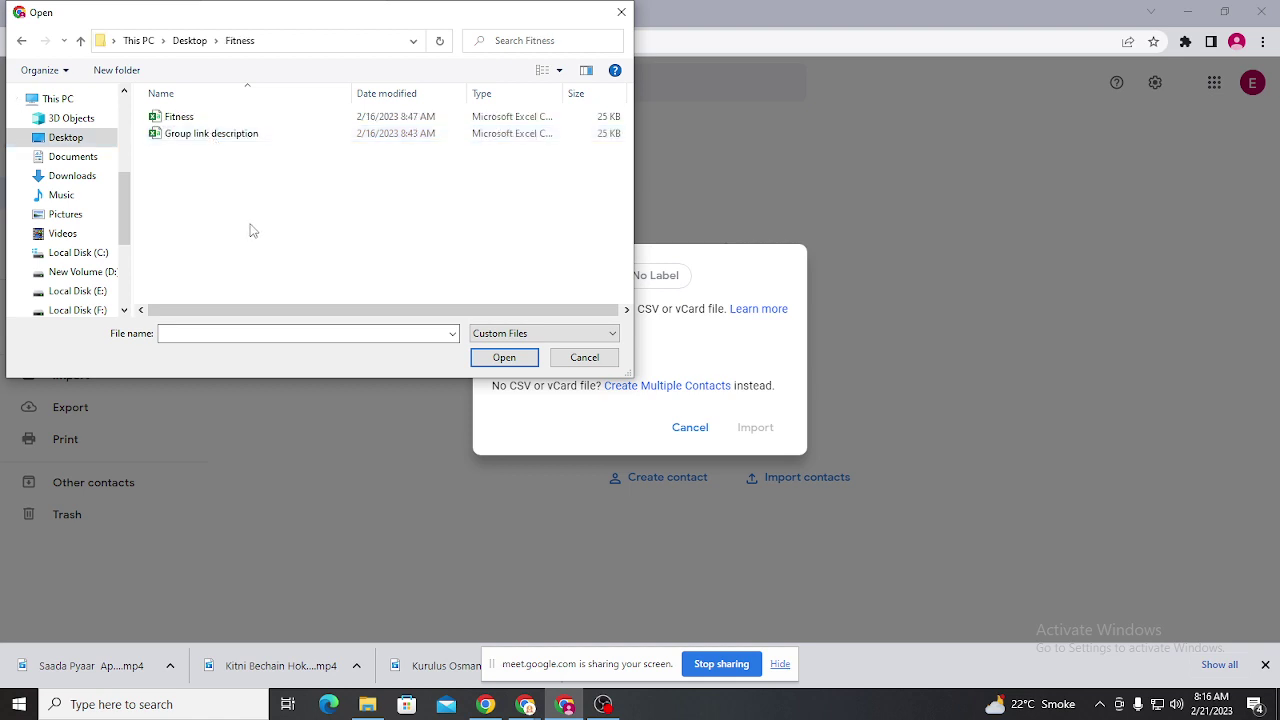
click(282, 120)
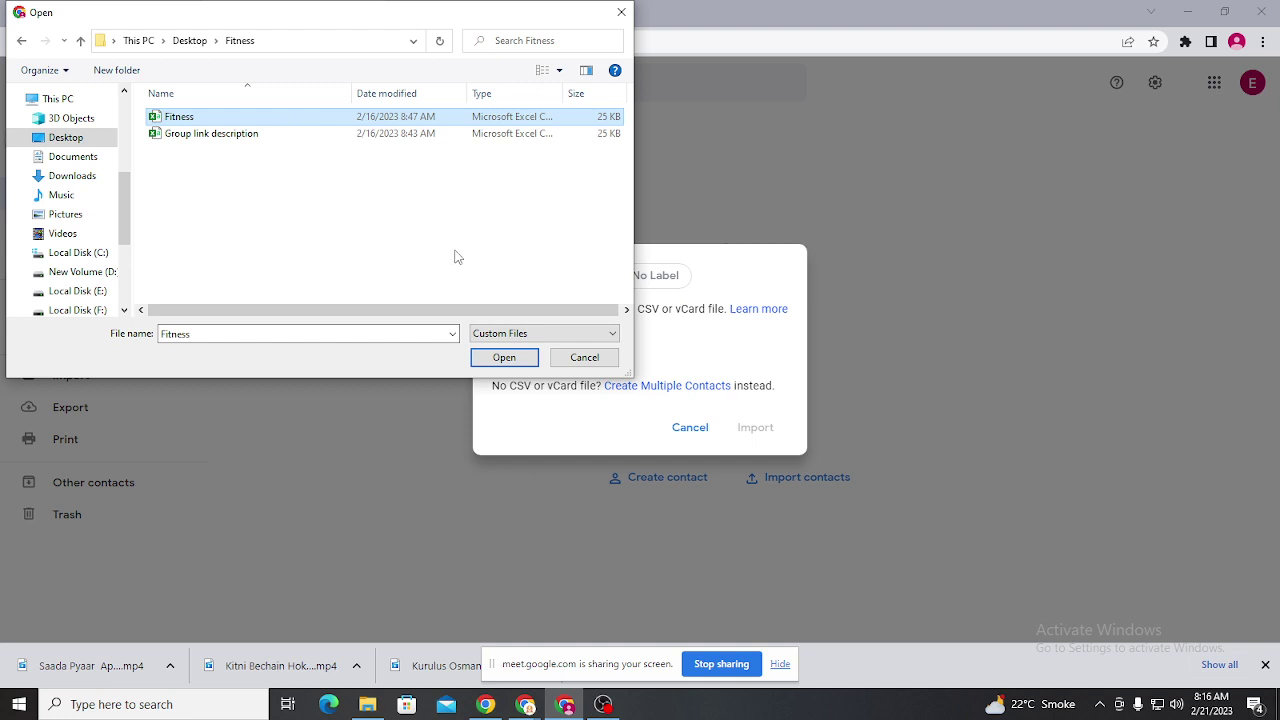
click(505, 358)
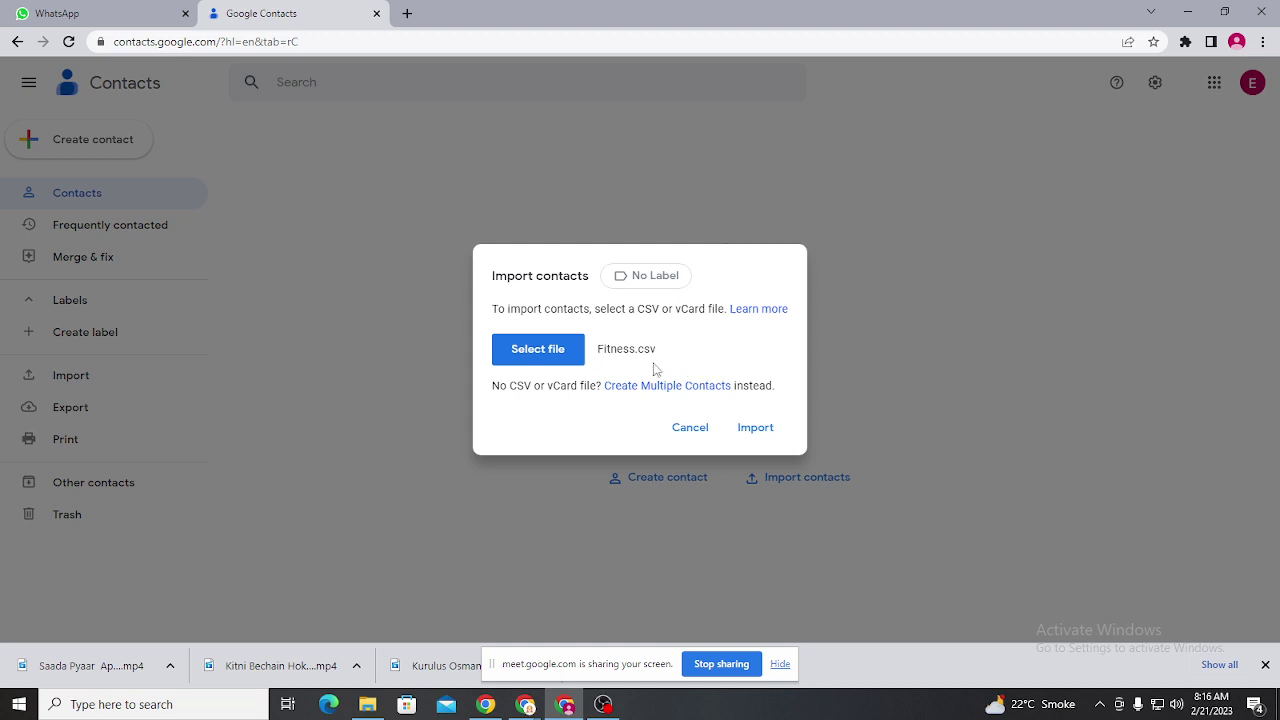
click(770, 433)
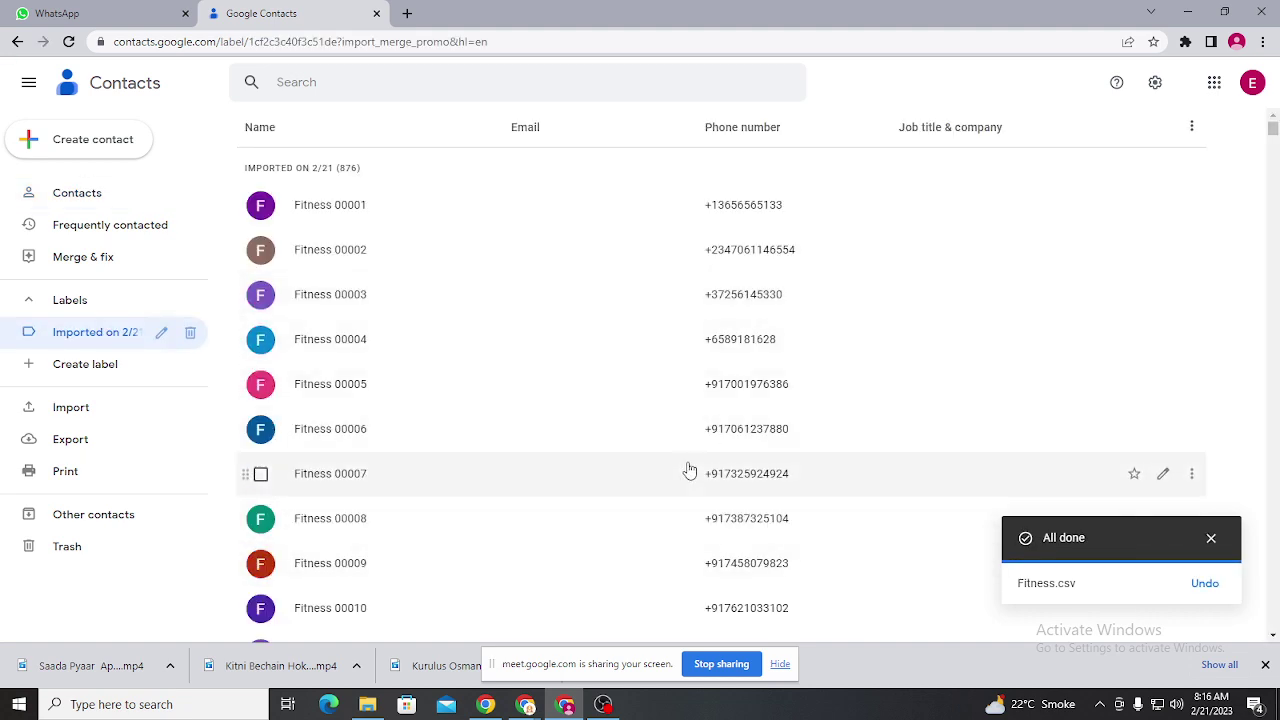
- Look through the whole list of imported Fitness contacts, from the first entry to the last and back
scroll(686, 478, down, 4)
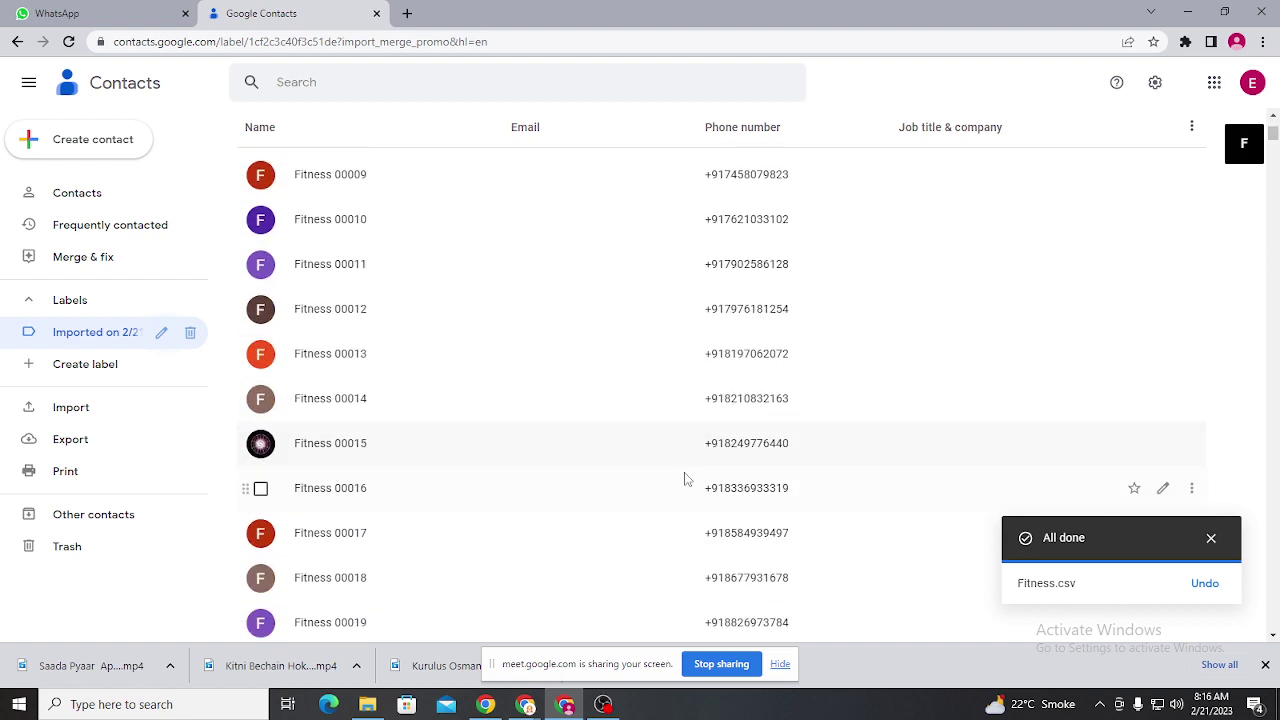
scroll(686, 478, up, 4)
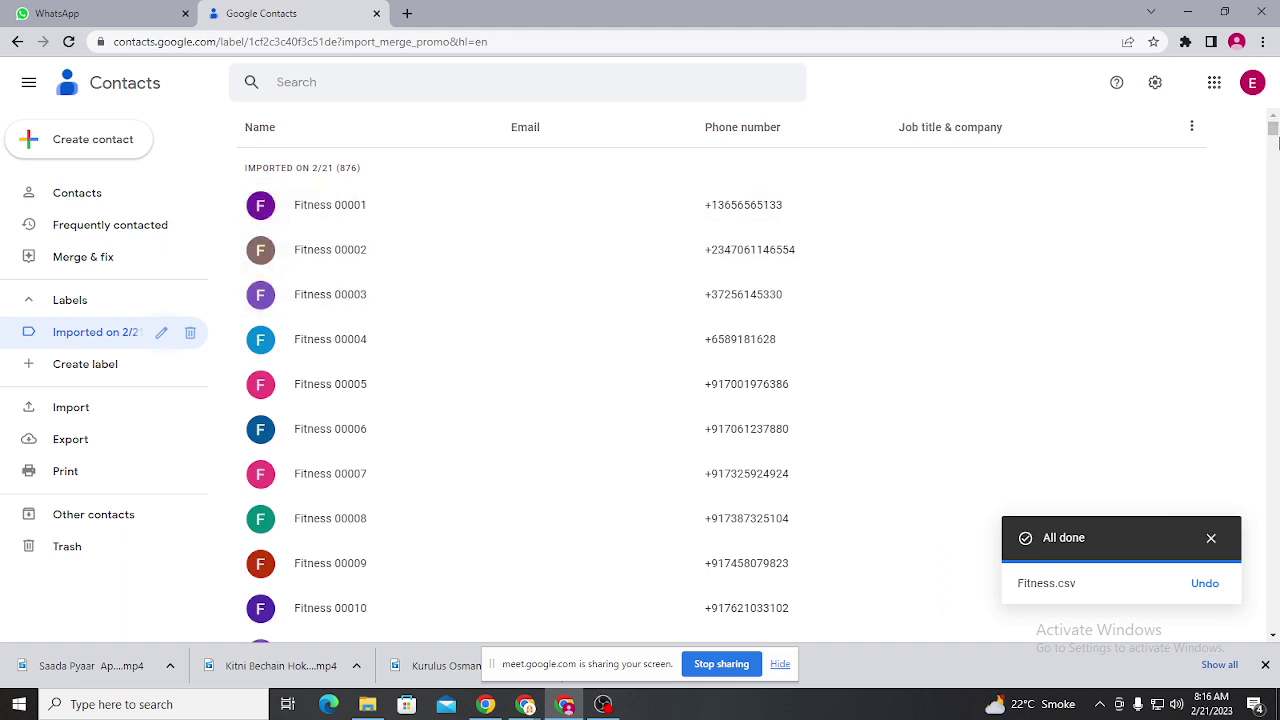
drag(1273, 132, 1278, 425)
drag(1277, 453, 1275, 617)
scroll(575, 453, down, 5)
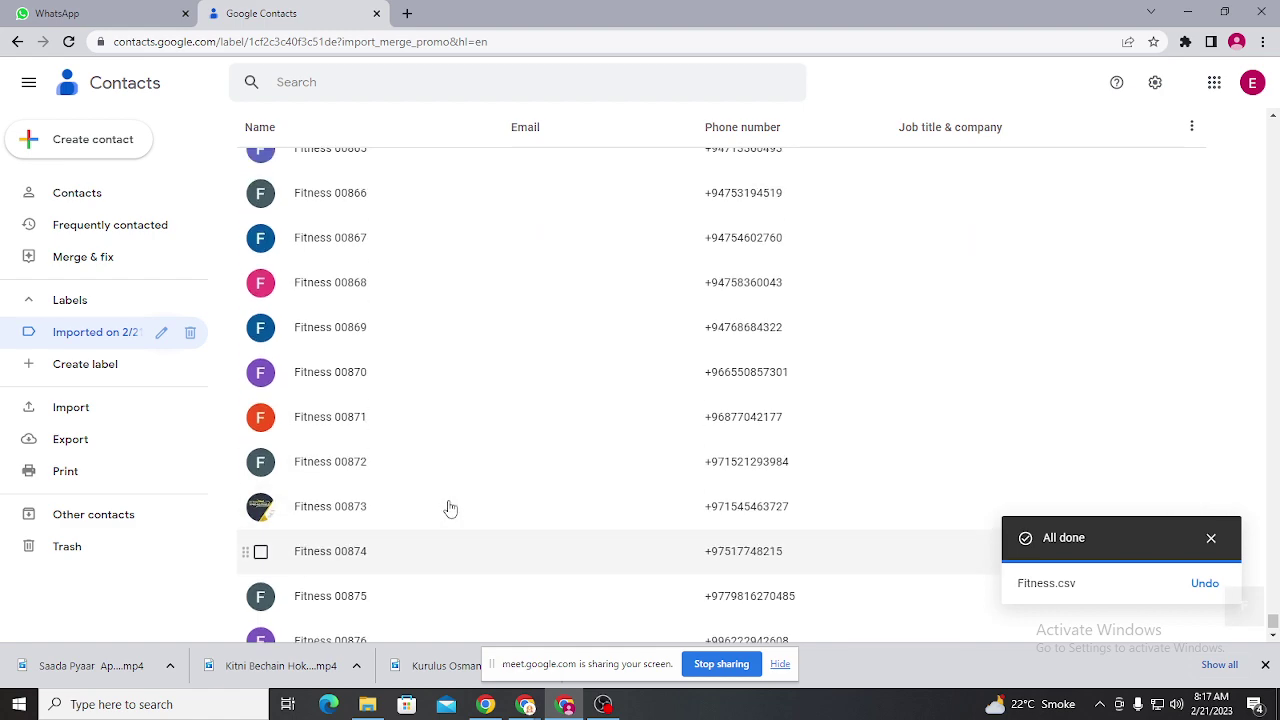
scroll(448, 508, up, 11)
drag(1273, 606, 1273, 175)
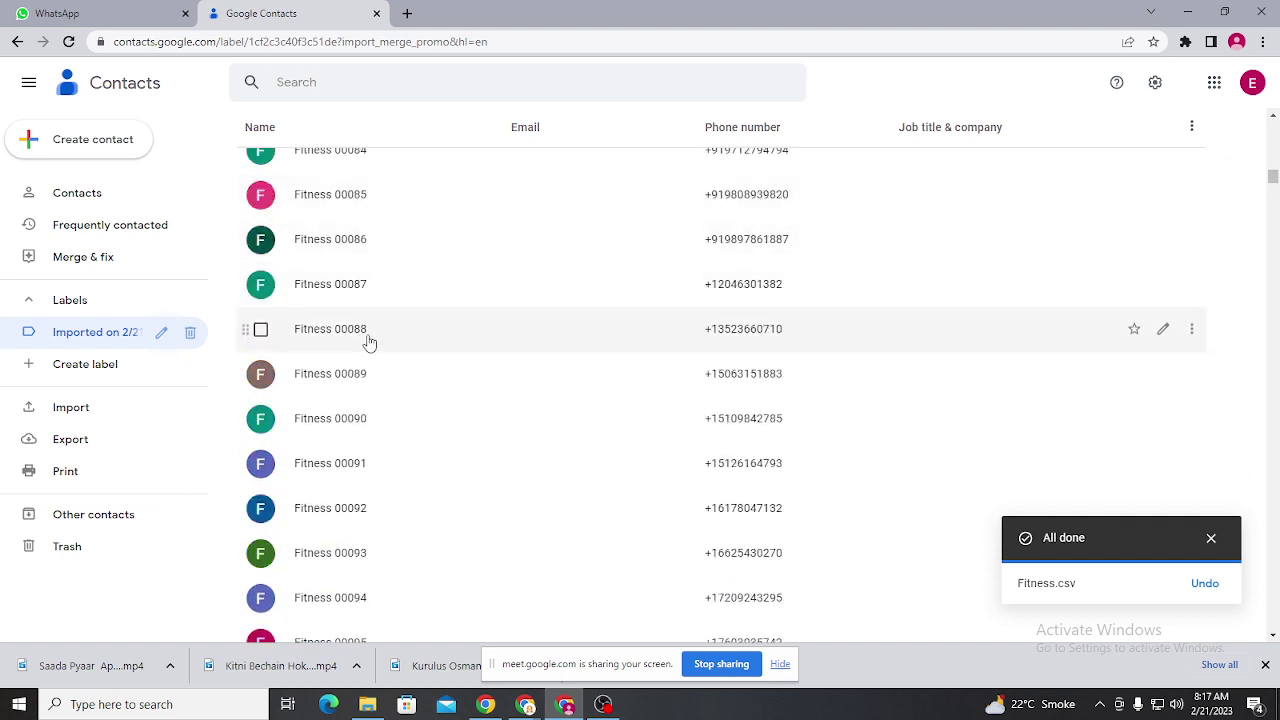
scroll(469, 320, up, 4)
scroll(469, 322, up, 20)
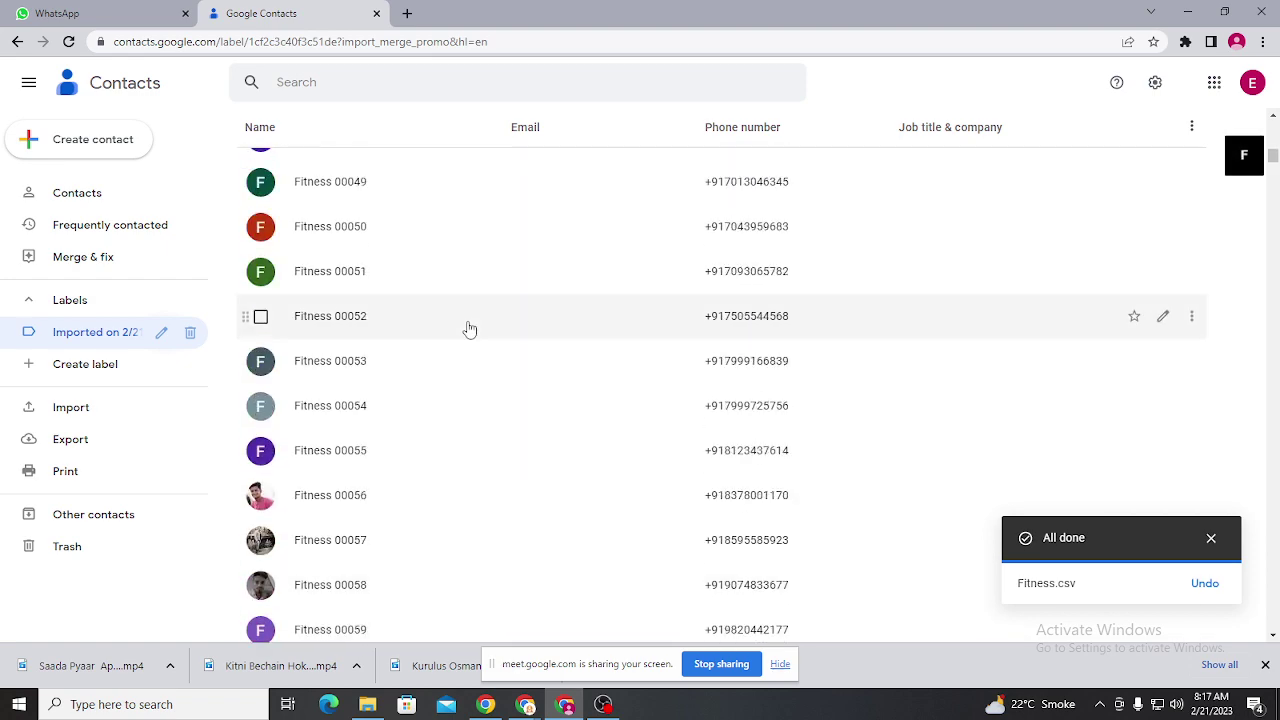
scroll(469, 327, up, 14)
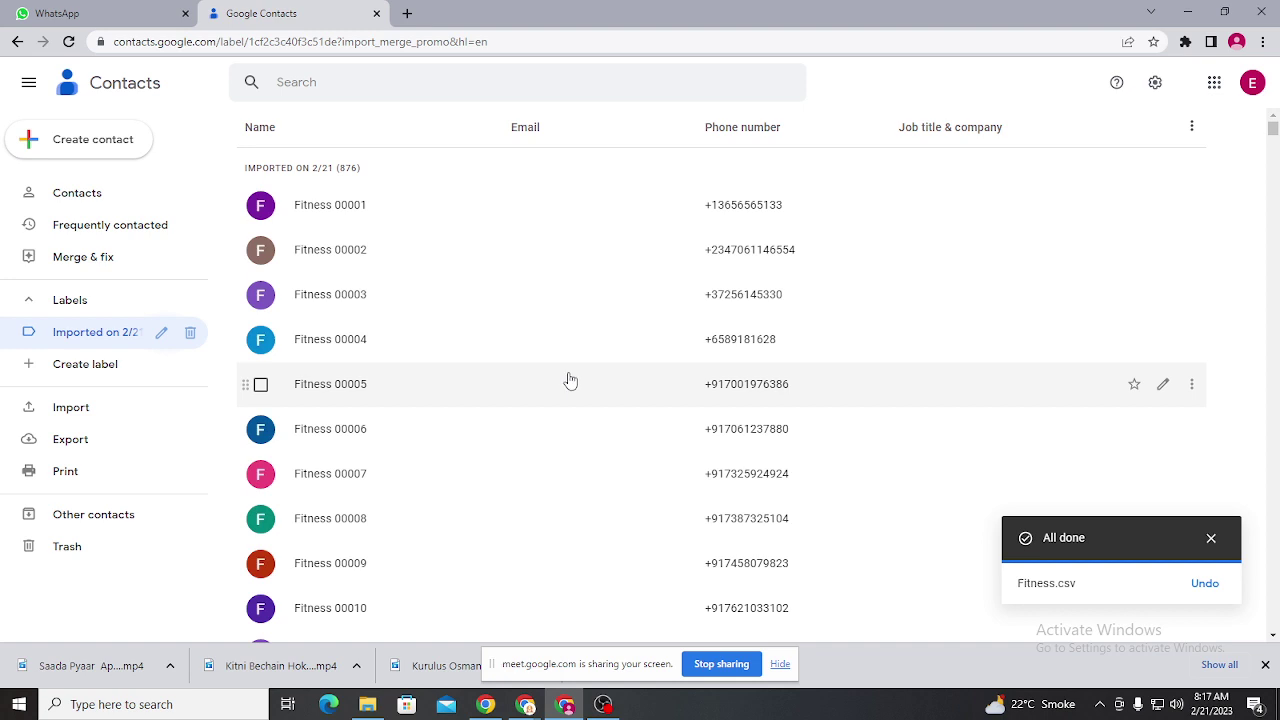
scroll(457, 365, down, 3)
scroll(457, 380, up, 3)
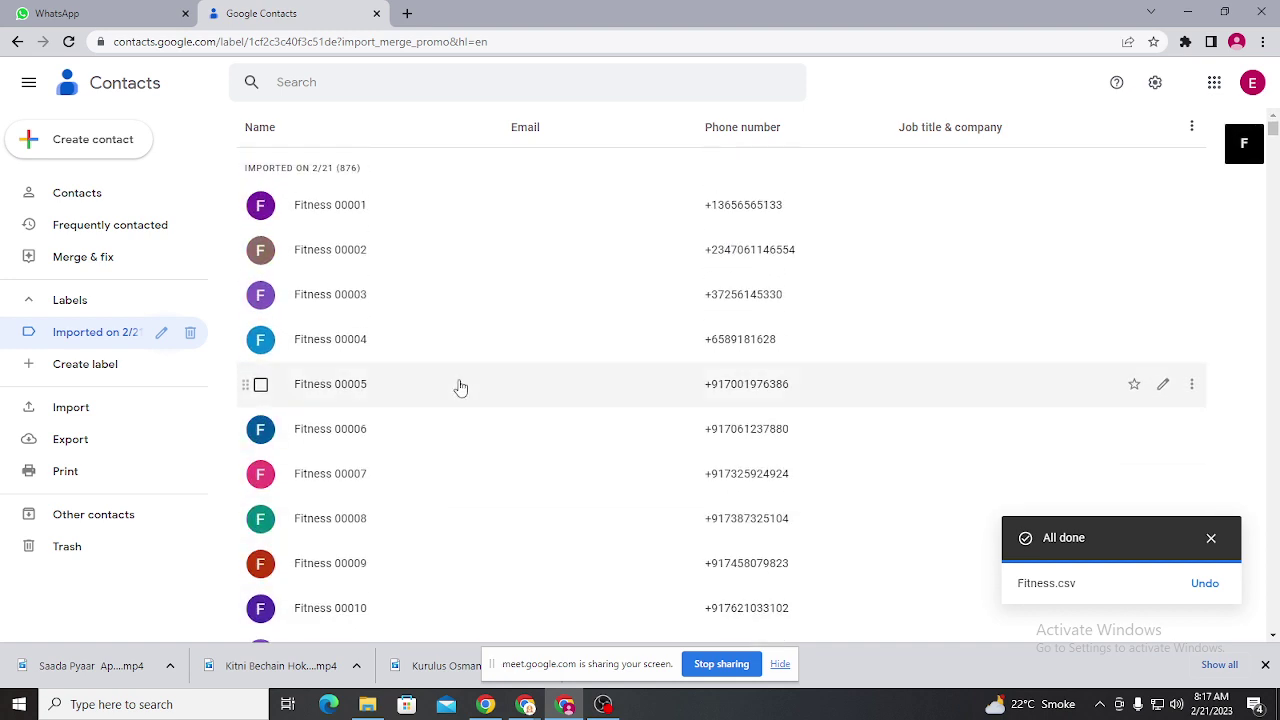
- Import contacts from Shooping 01119.csv, stored in the Shopping CSV folder inside New folder (3) on the Desktop
click(89, 408)
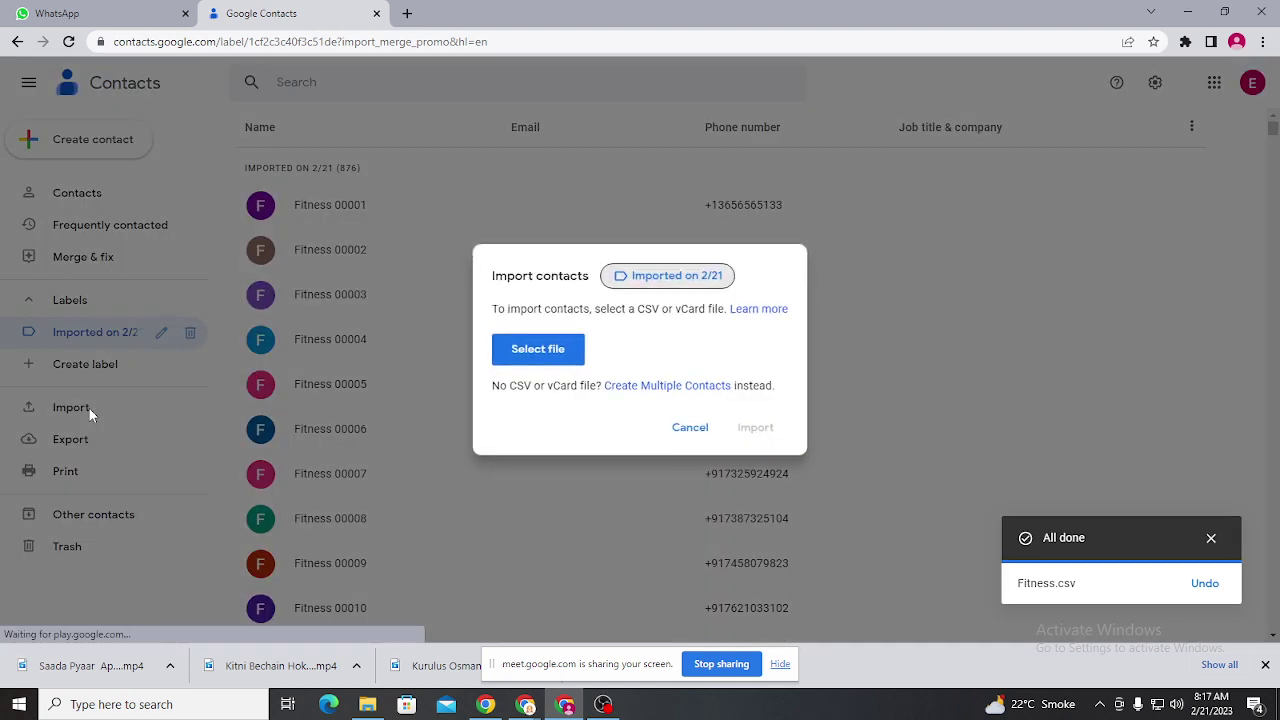
click(533, 356)
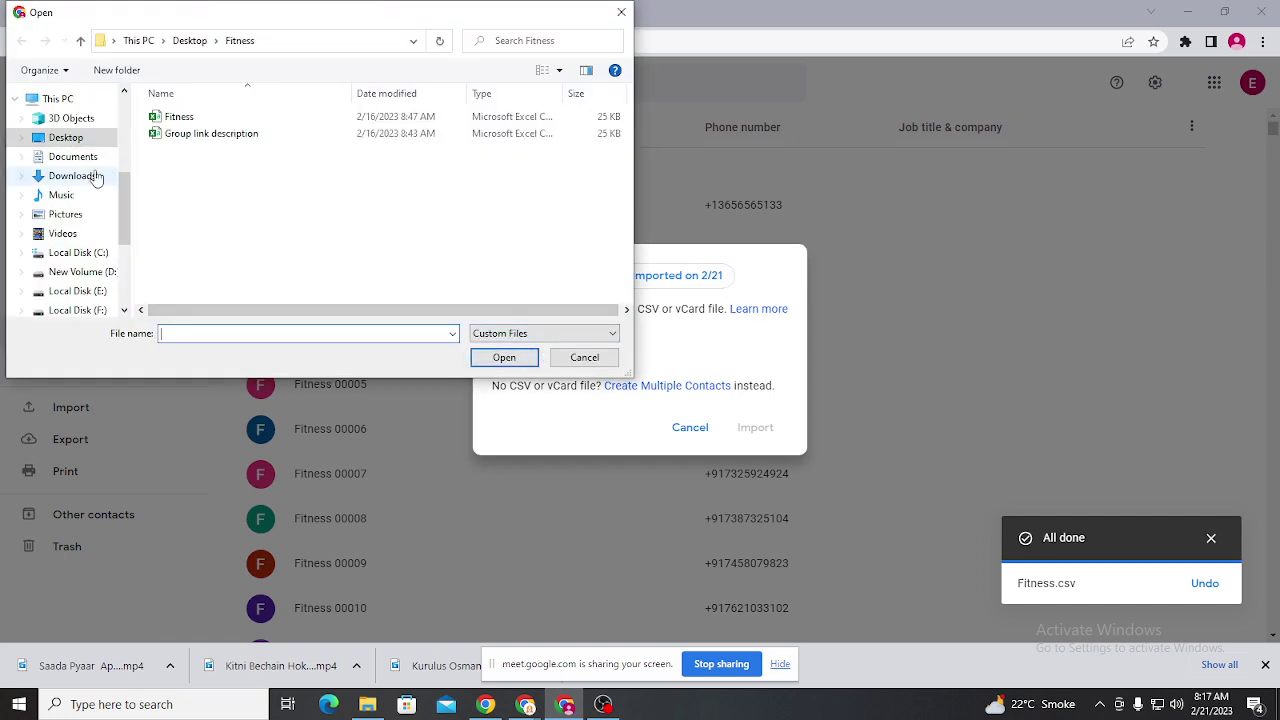
click(69, 139)
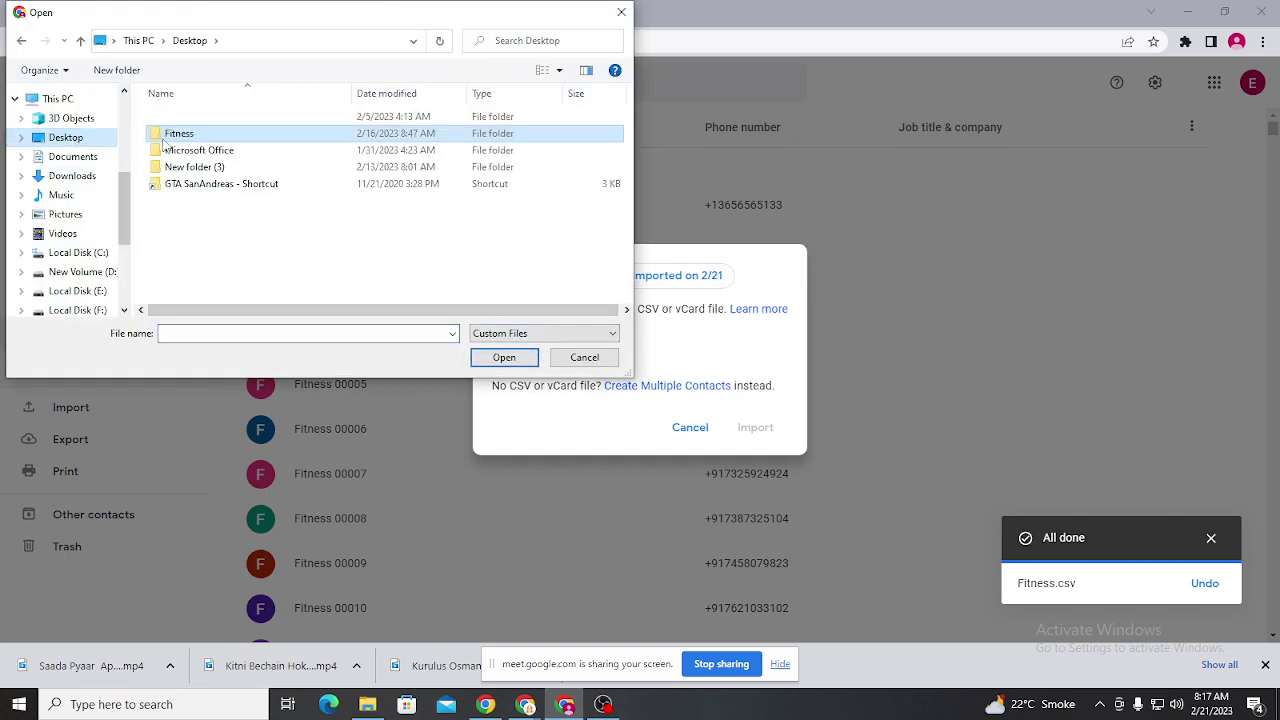
double_click(221, 166)
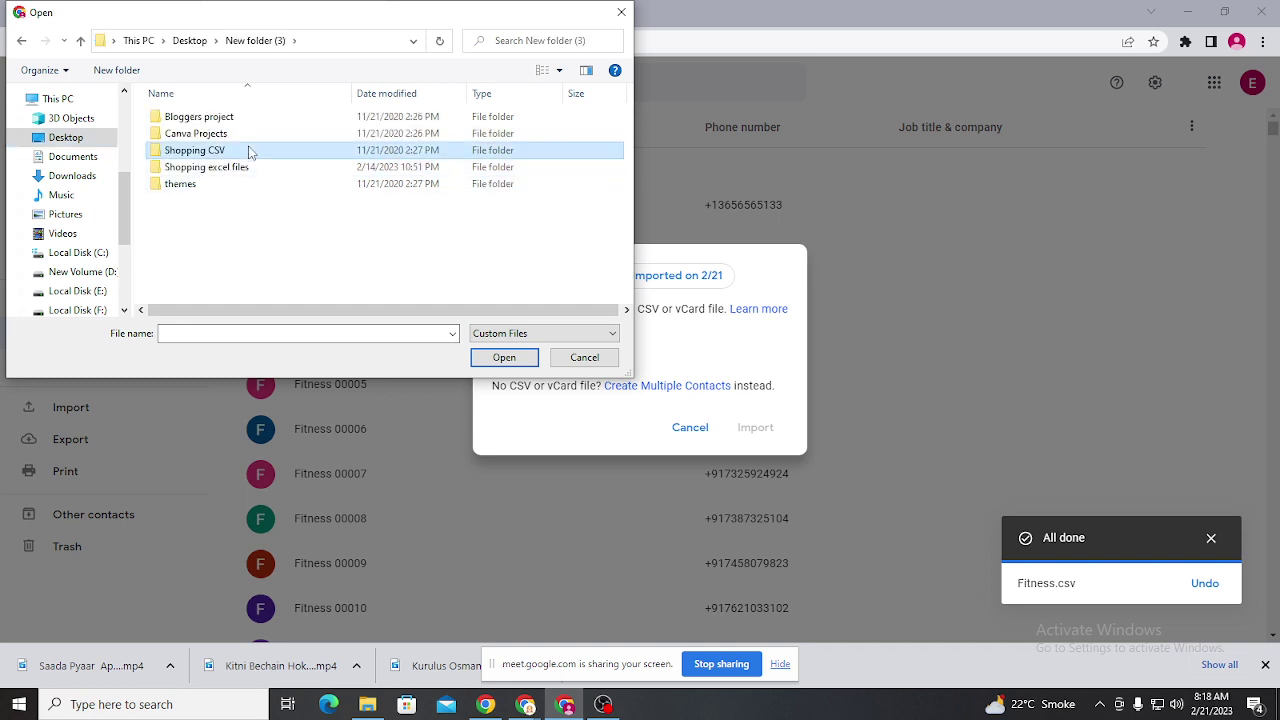
double_click(253, 149)
scroll(355, 163, down, 2)
scroll(355, 163, up, 2)
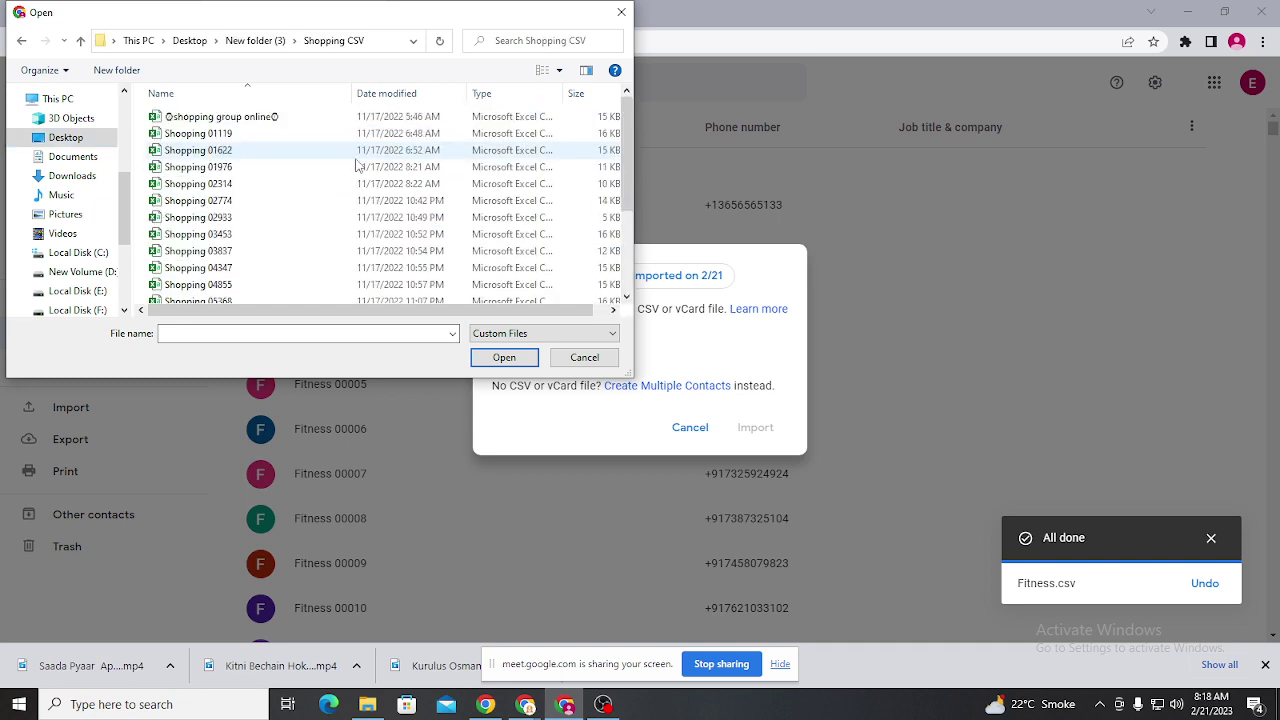
scroll(355, 163, down, 3)
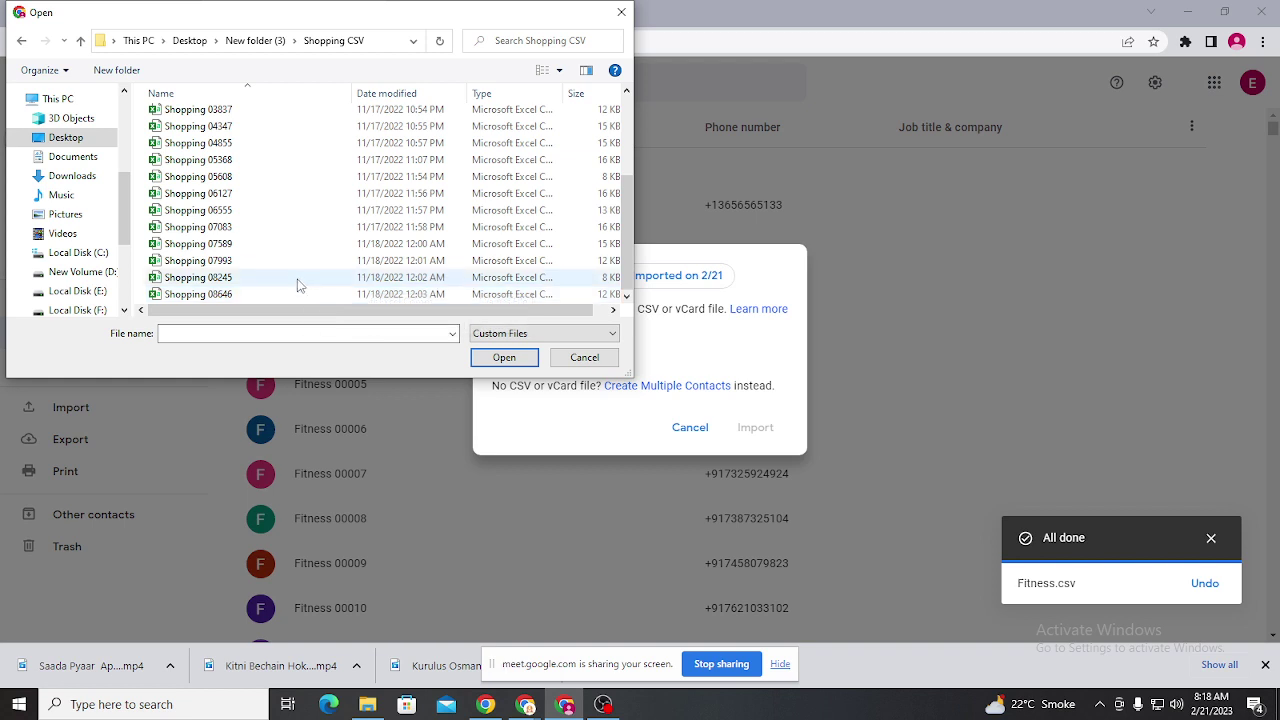
scroll(296, 248, up, 3)
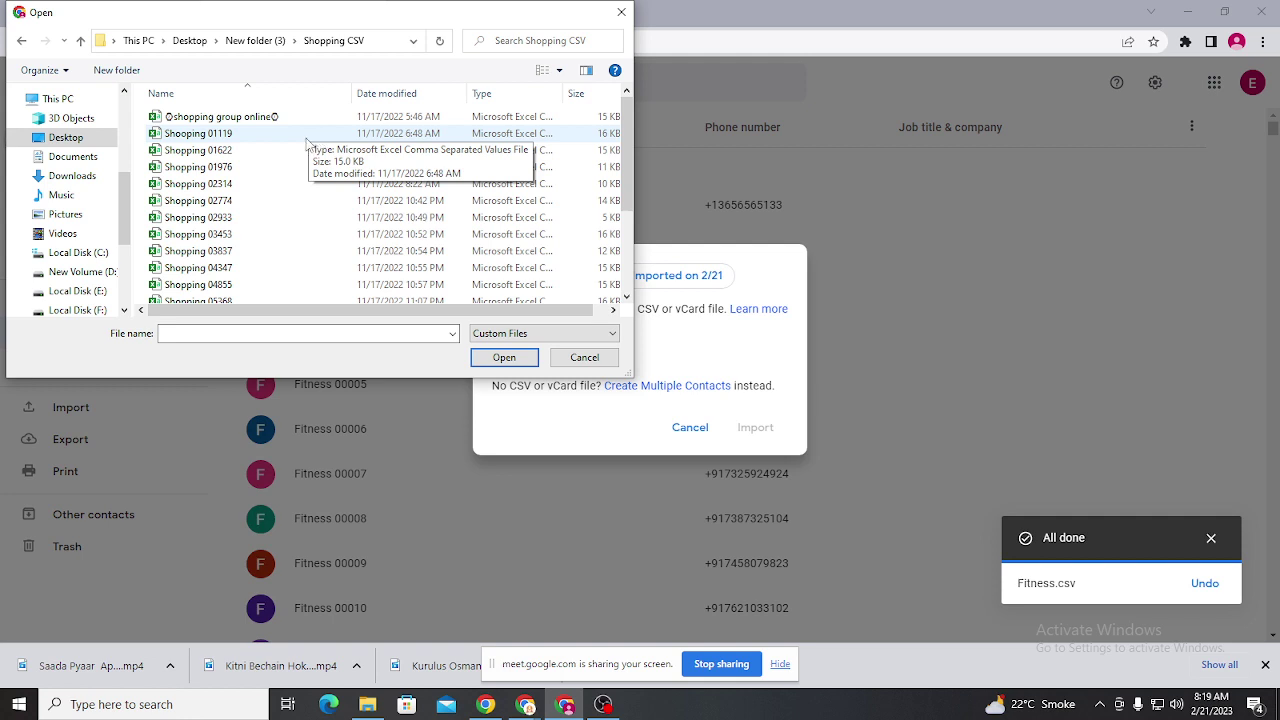
click(243, 138)
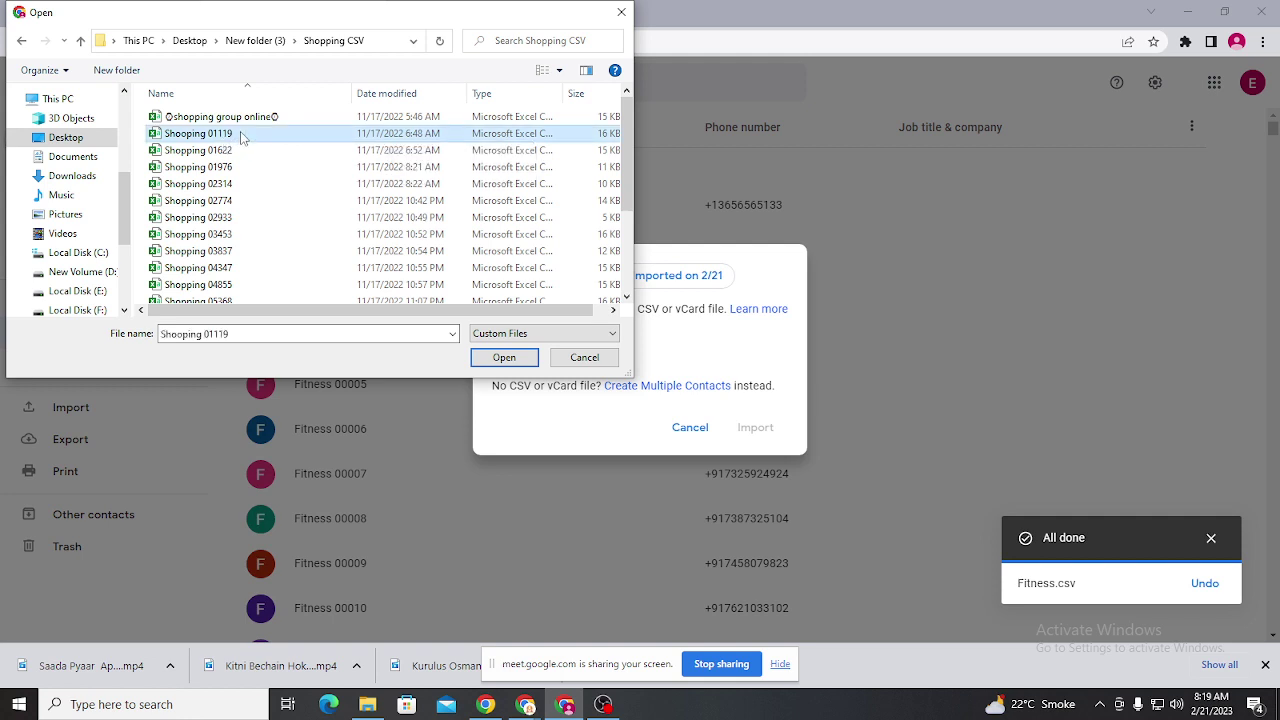
click(504, 357)
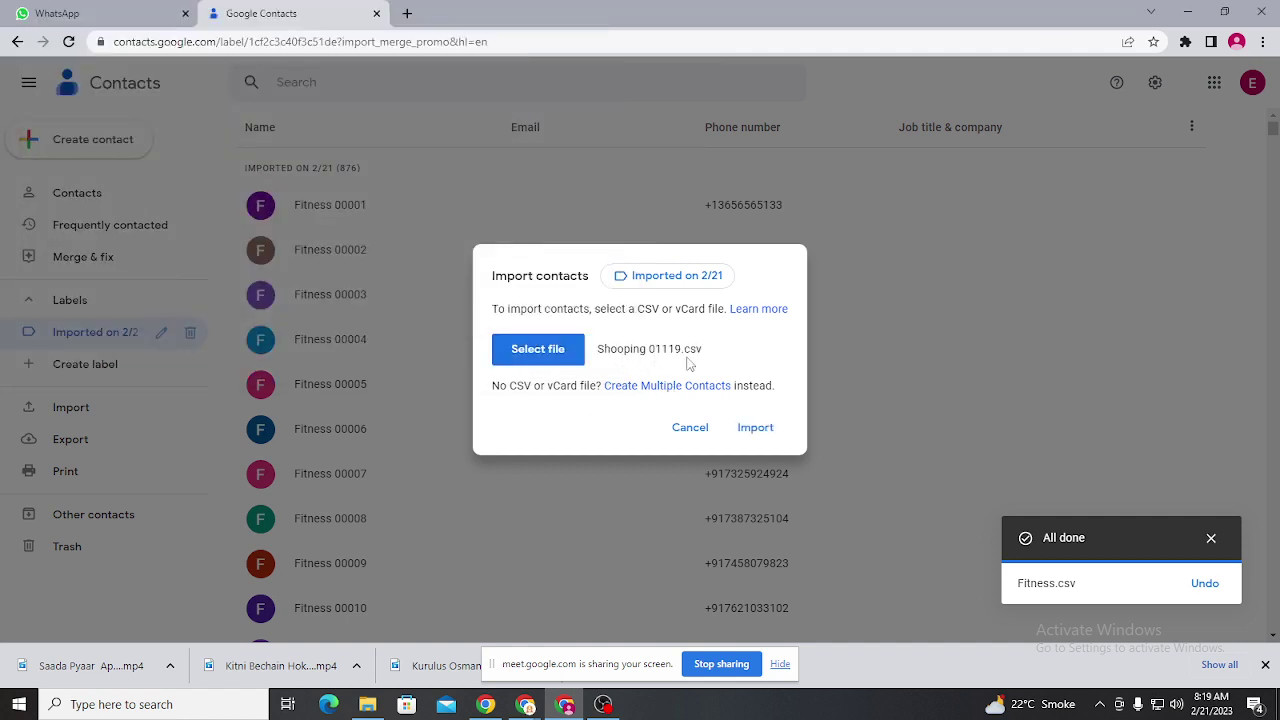
click(757, 428)
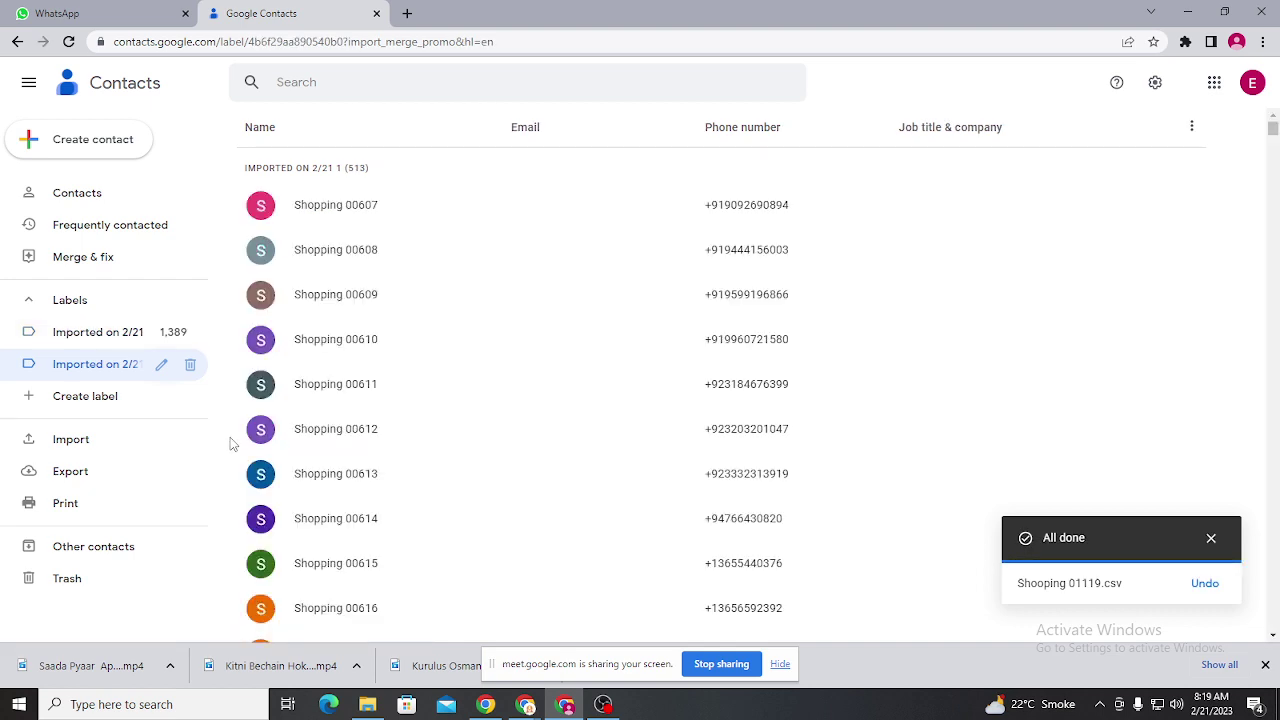
- Look through the imported Shopping contacts, from Shopping 00607 down to the entries around Shopping 00836
scroll(322, 470, down, 14)
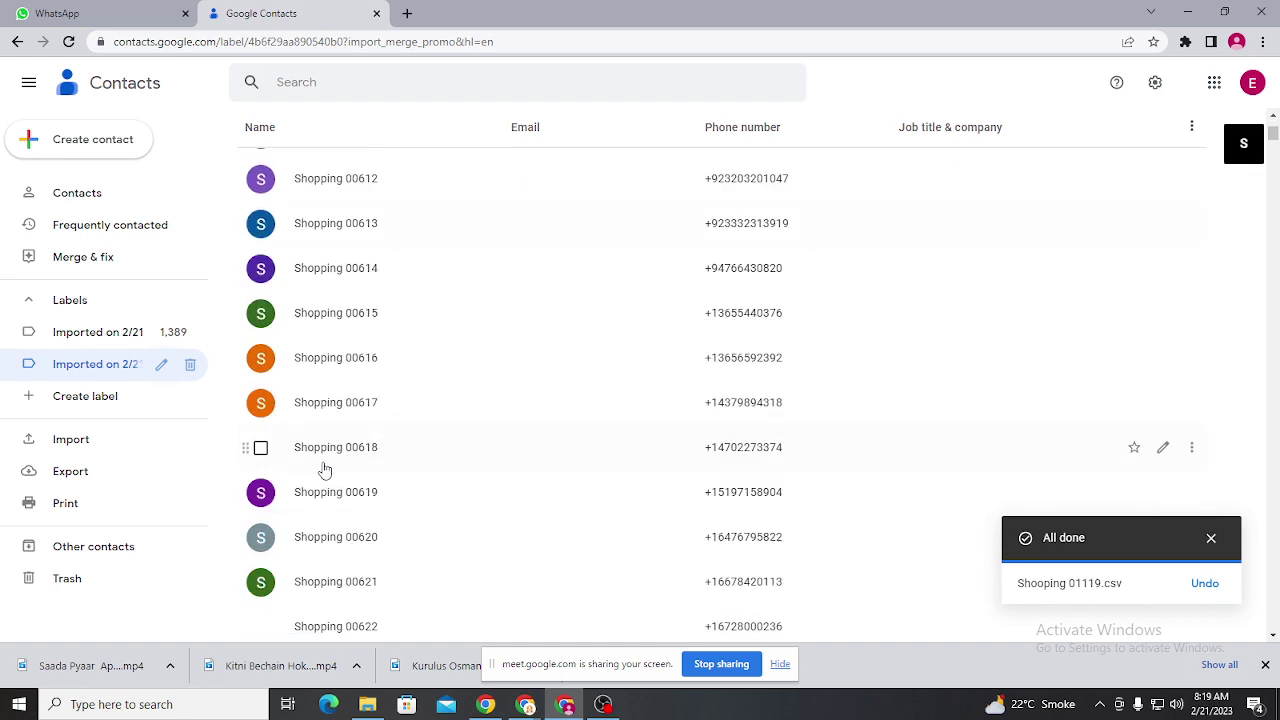
scroll(322, 470, down, 20)
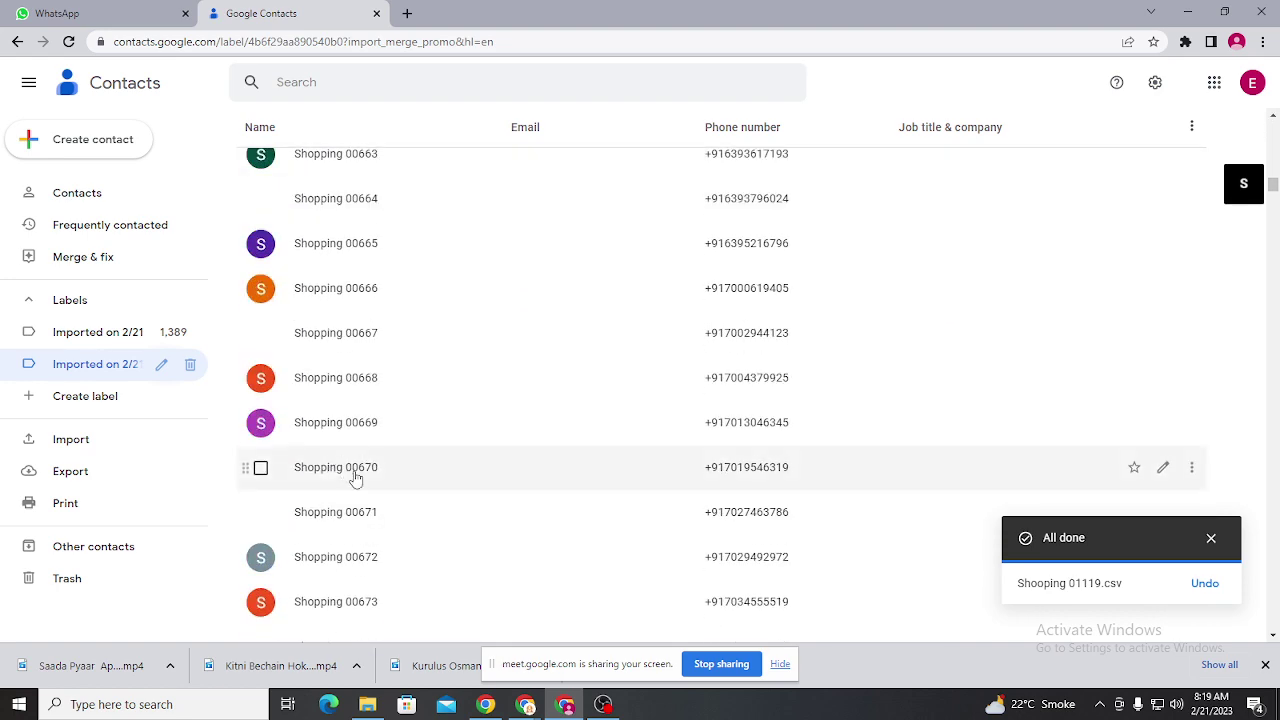
scroll(459, 500, down, 20)
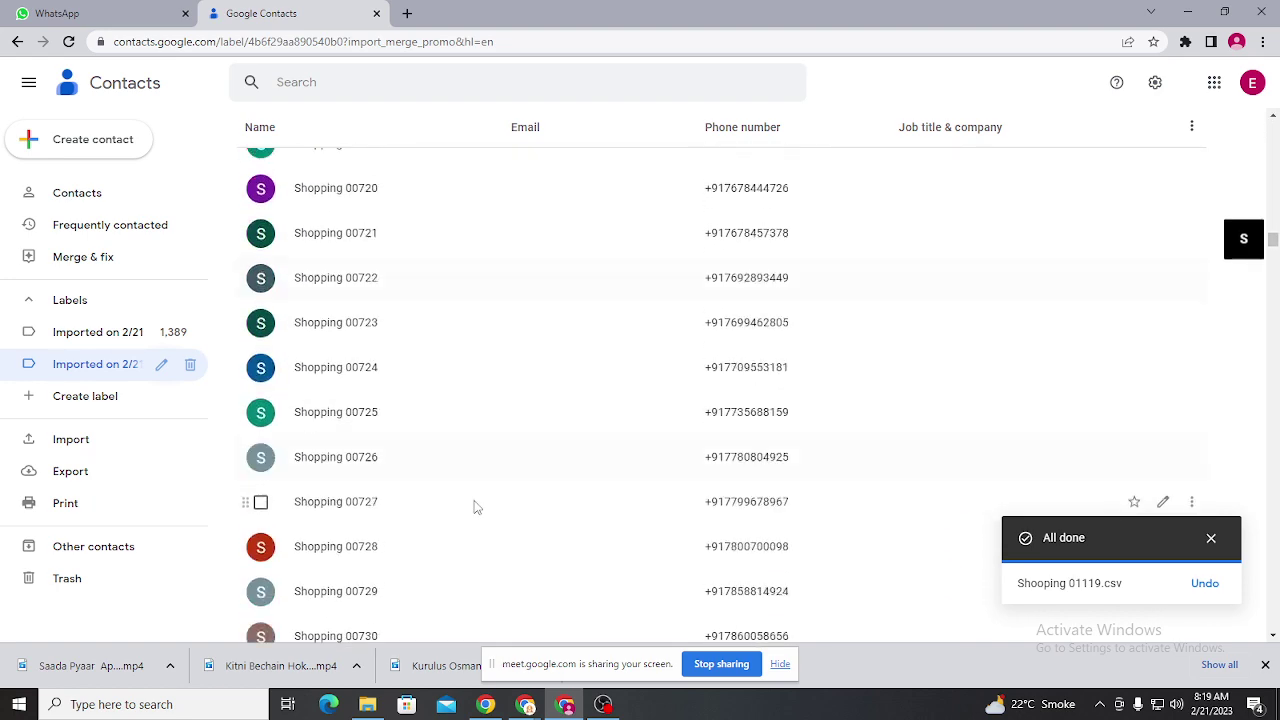
scroll(478, 520, down, 16)
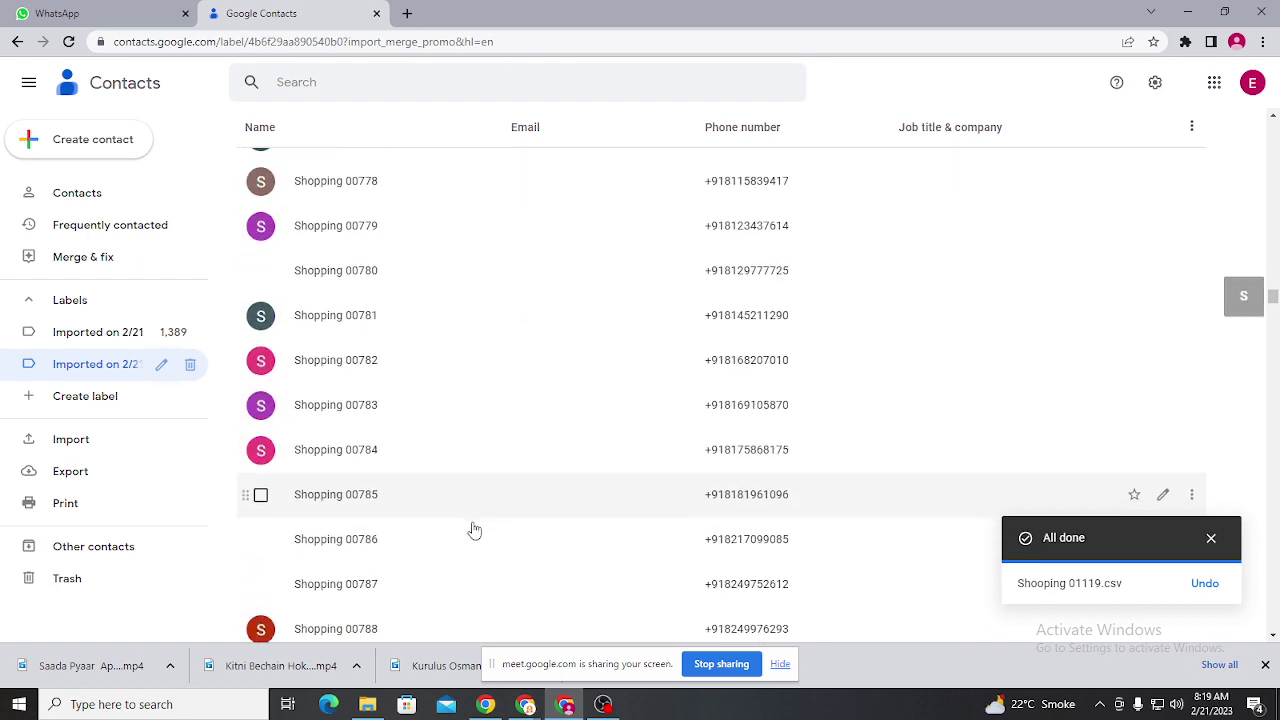
scroll(474, 528, down, 10)
scroll(475, 530, down, 5)
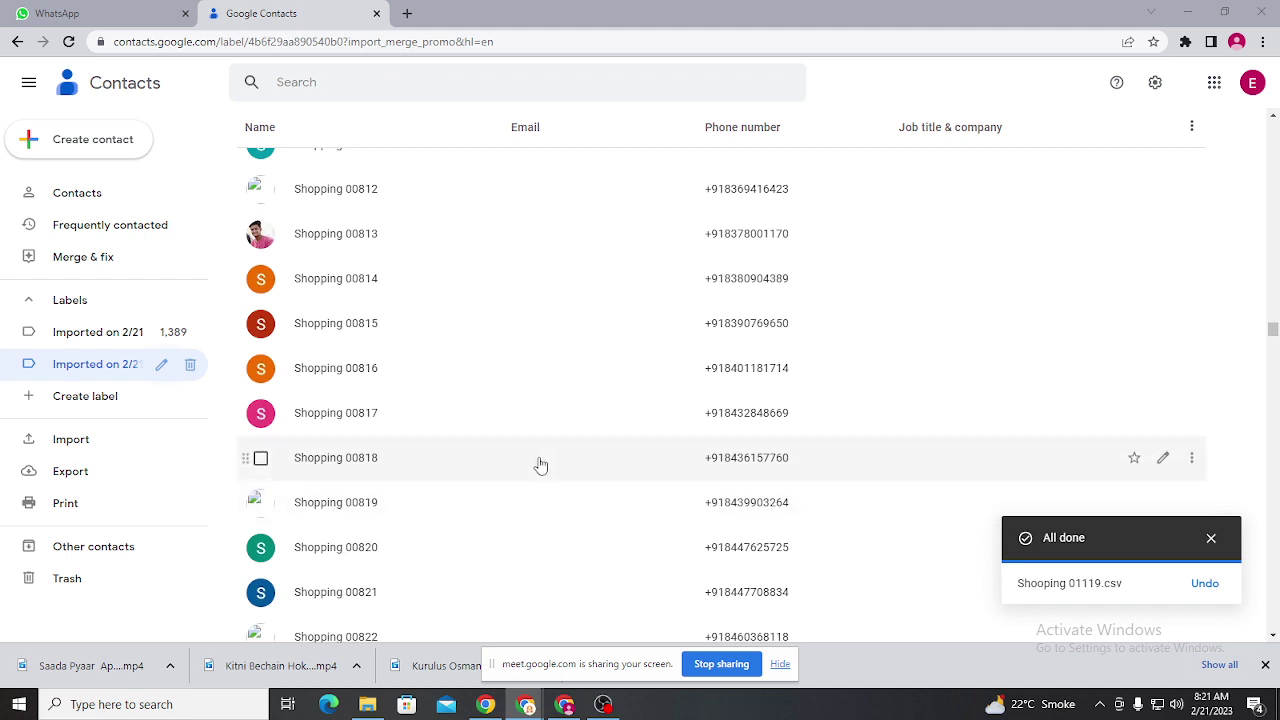
scroll(550, 490, down, 3)
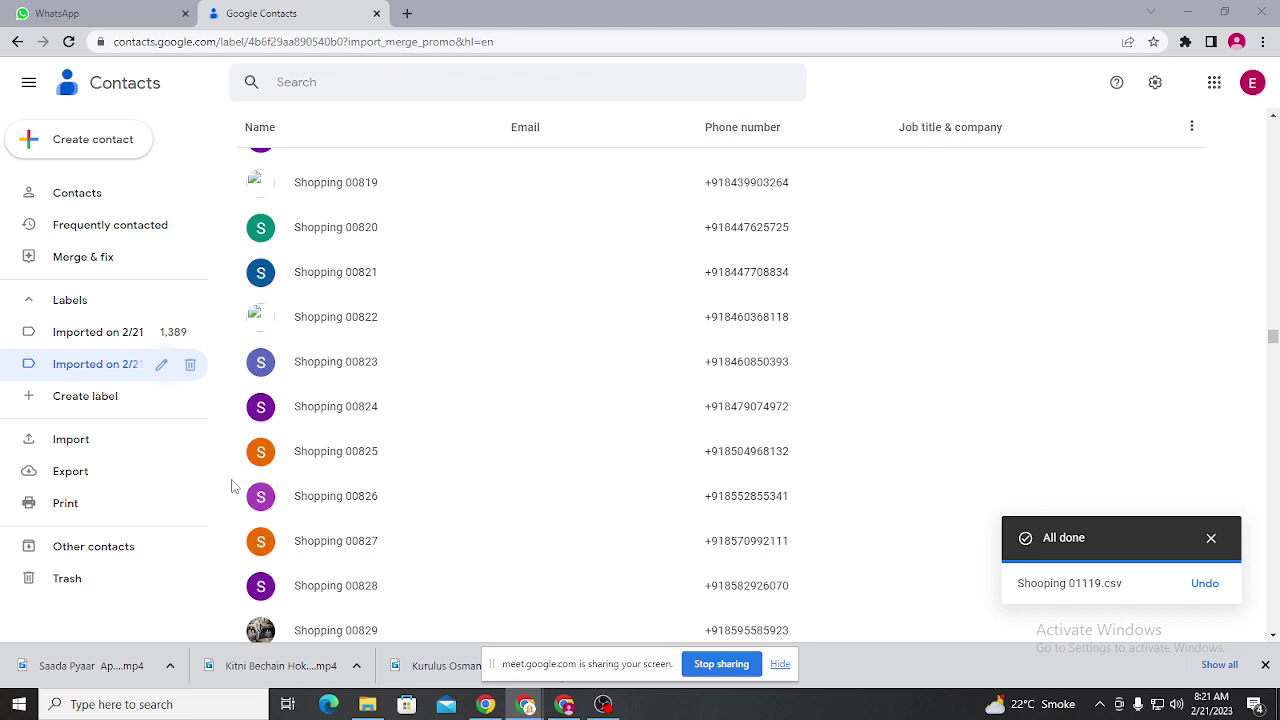
scroll(231, 487, down, 3)
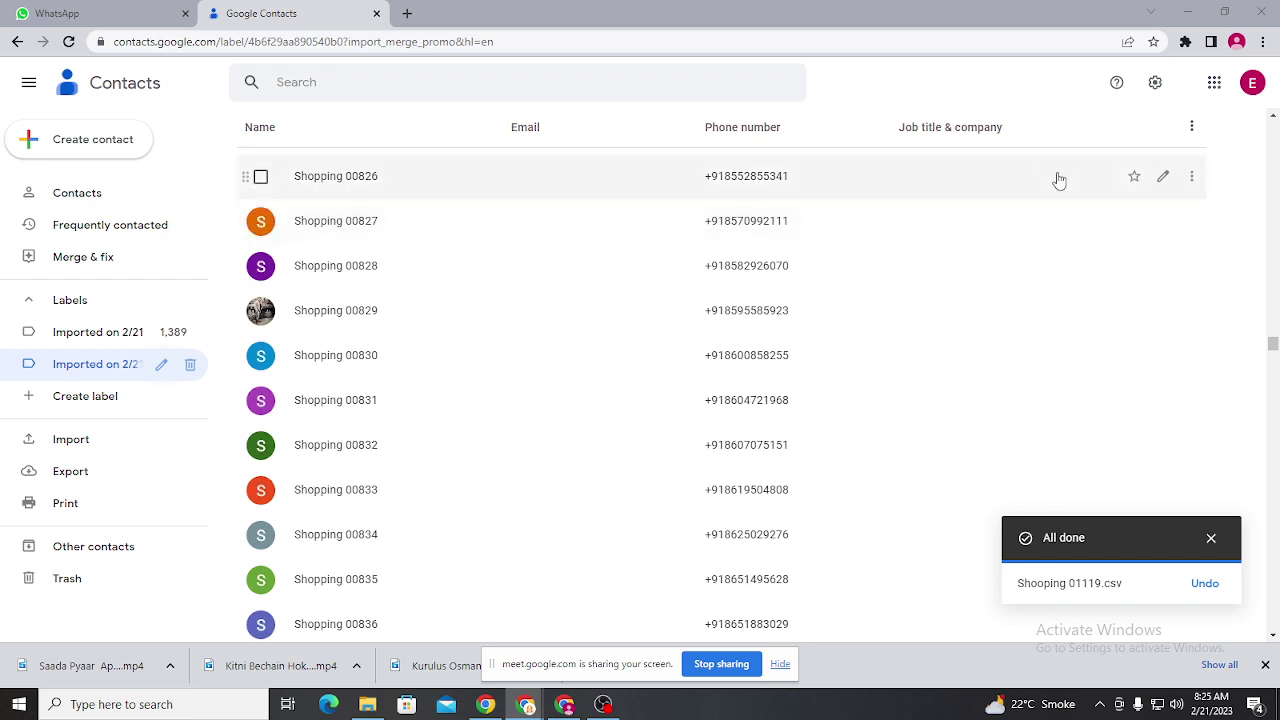
- Open a new browser tab
click(407, 13)
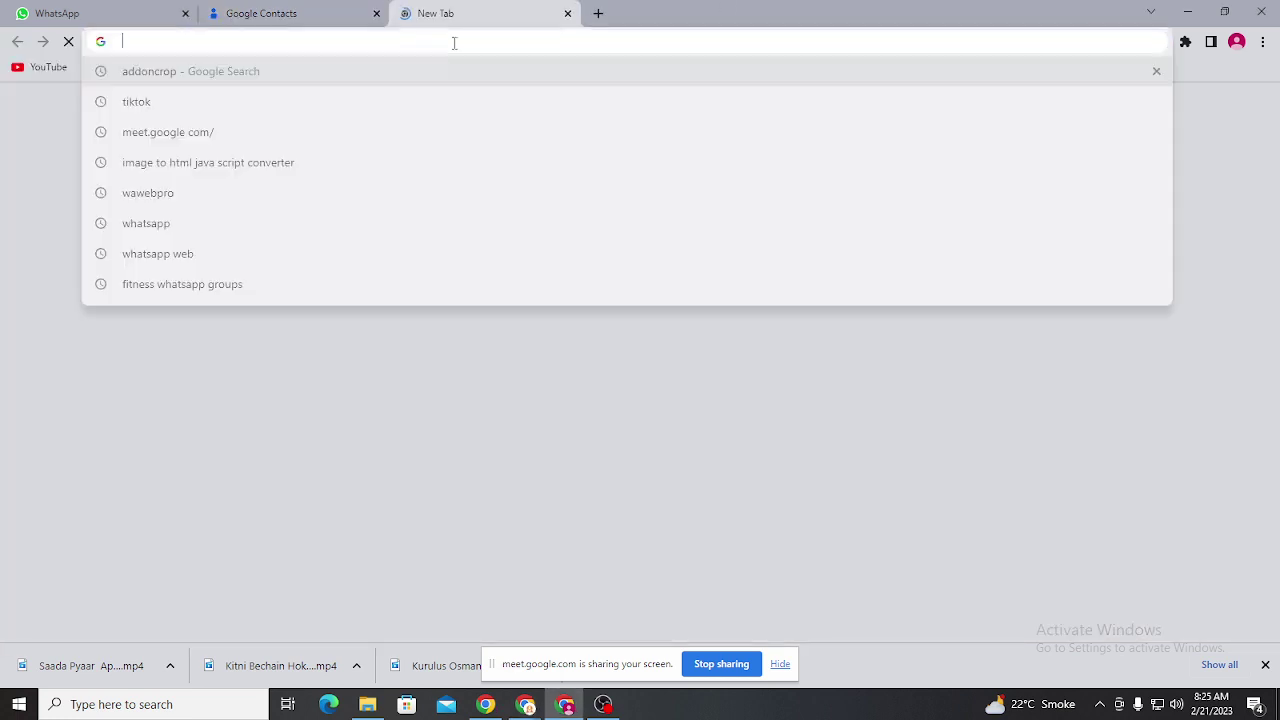
text(what)
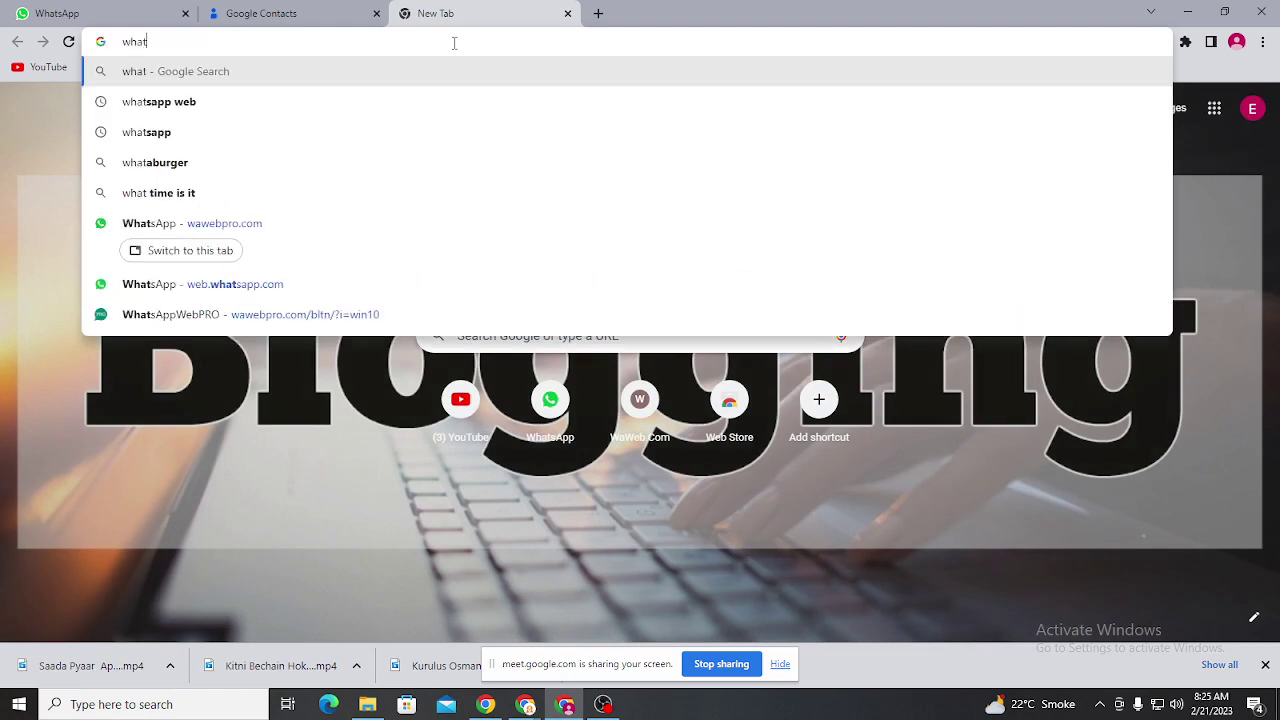
key(BackSpace)
key(BackSpace)
key(BackSpace)
key(BackSpace)
- Search Google for "broadcast" and refine the search to "broadcast meaning"
text(br)
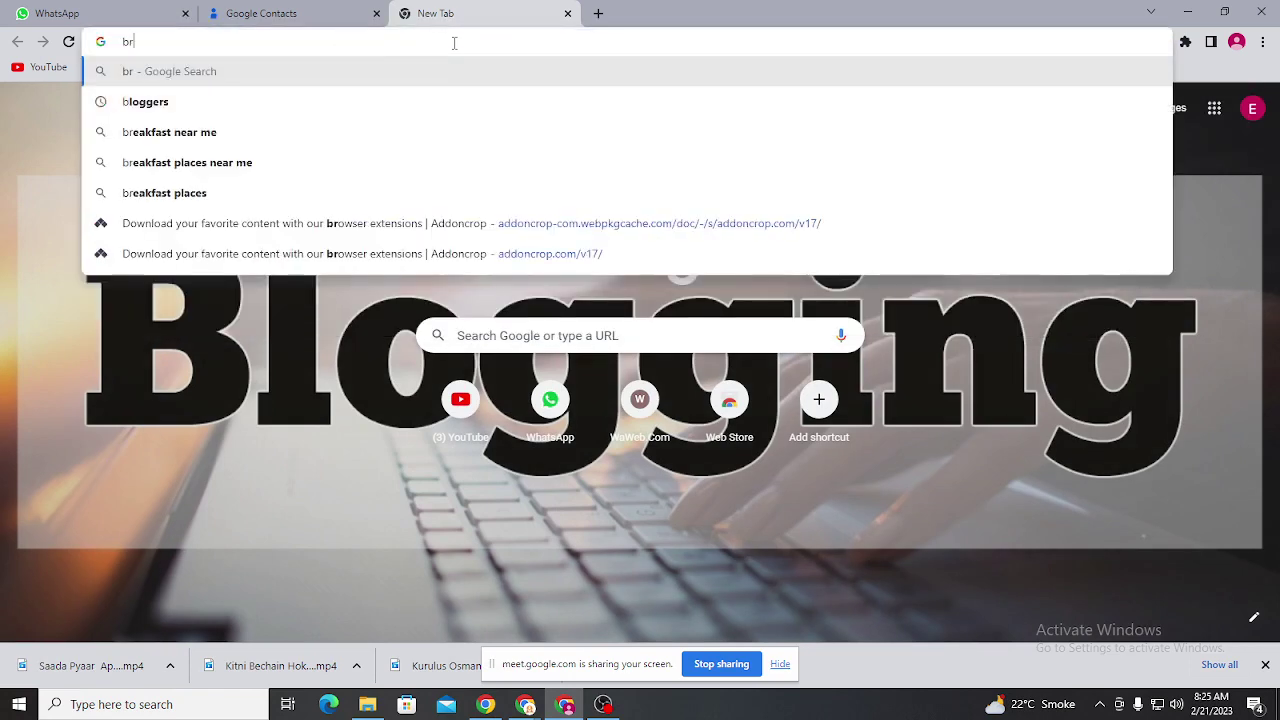
text(oadcast)
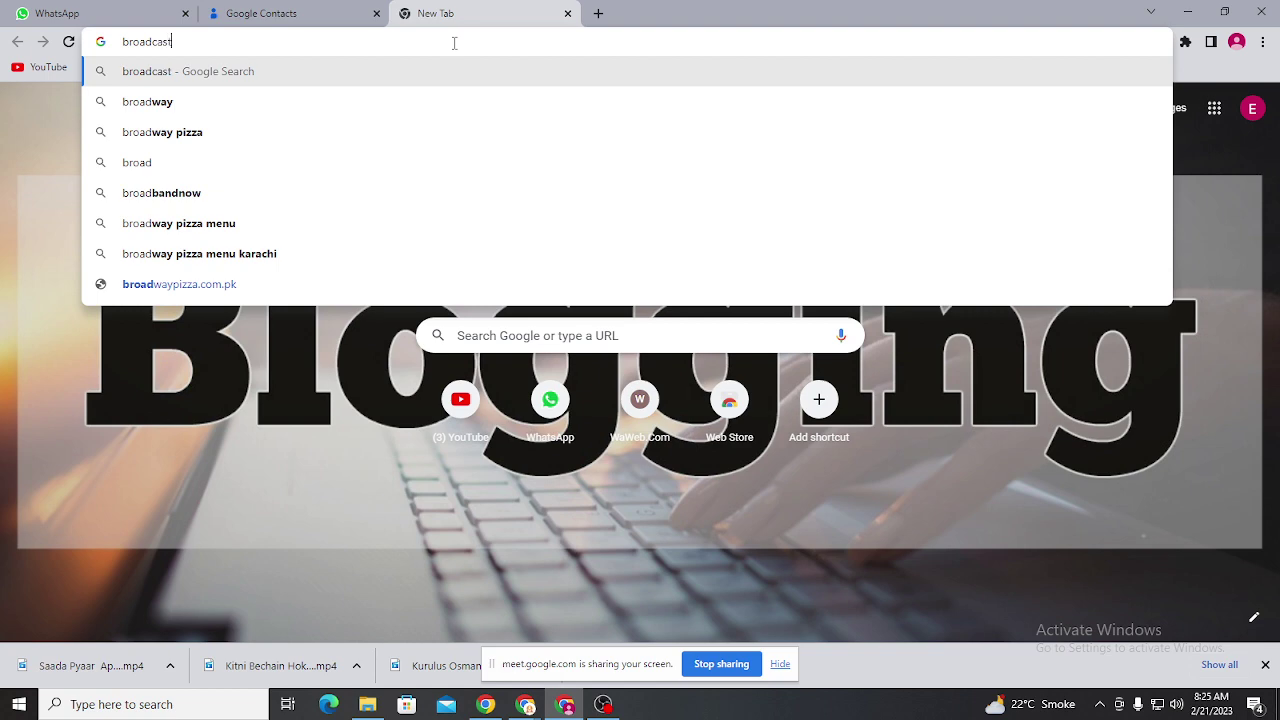
key(Return)
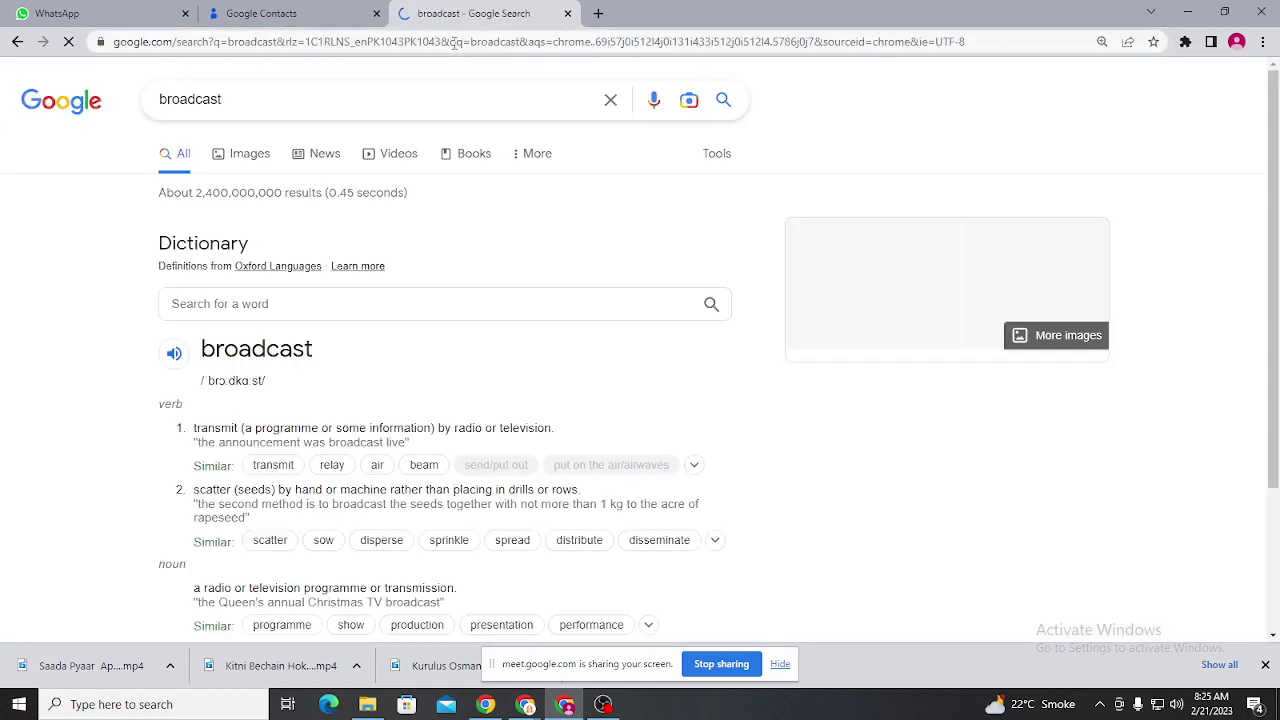
click(277, 105)
text(meaning)
key(Return)
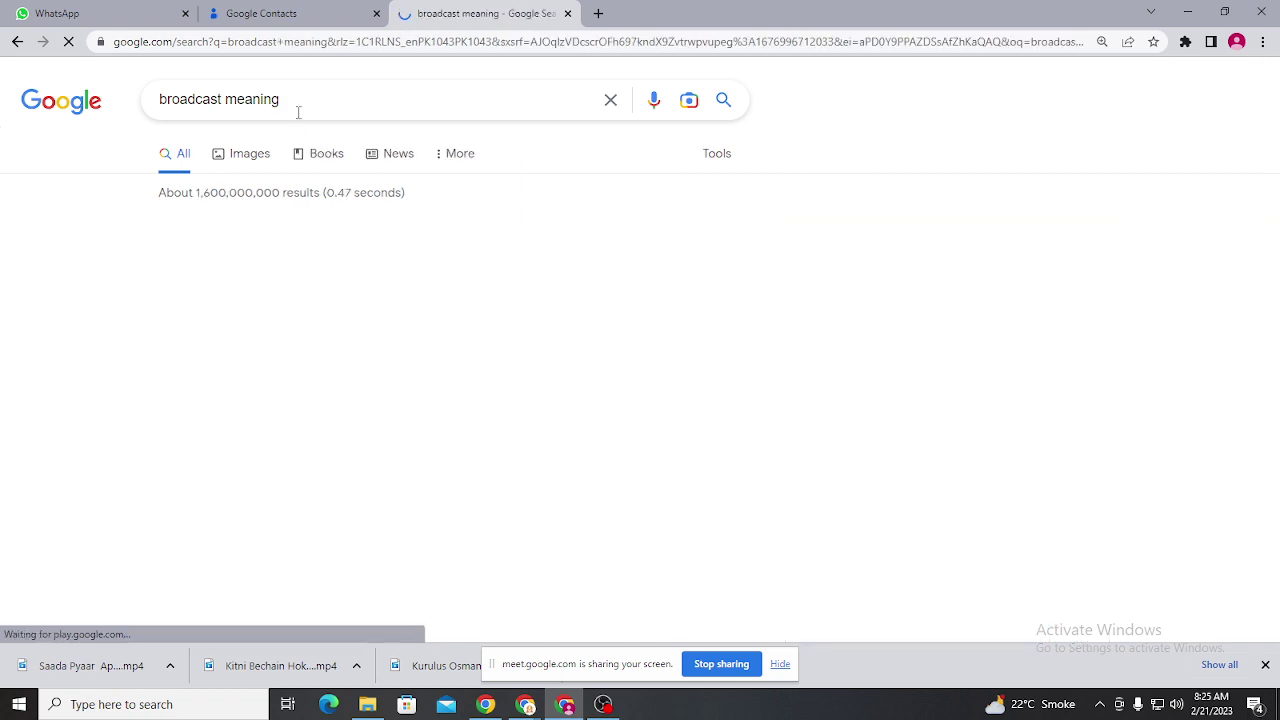
- Change the Google search to the suggested query "broadcast meaning in whatsapp"
drag(281, 99, 225, 99)
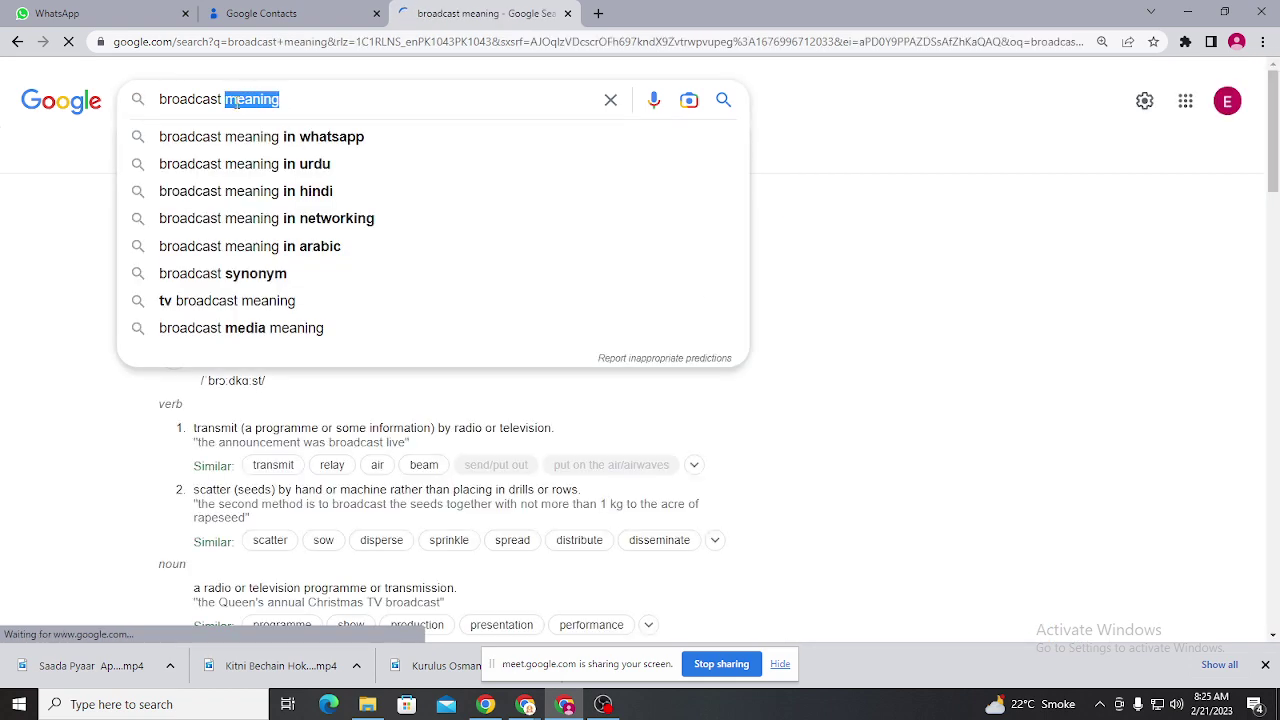
key(BackSpace)
click(302, 226)
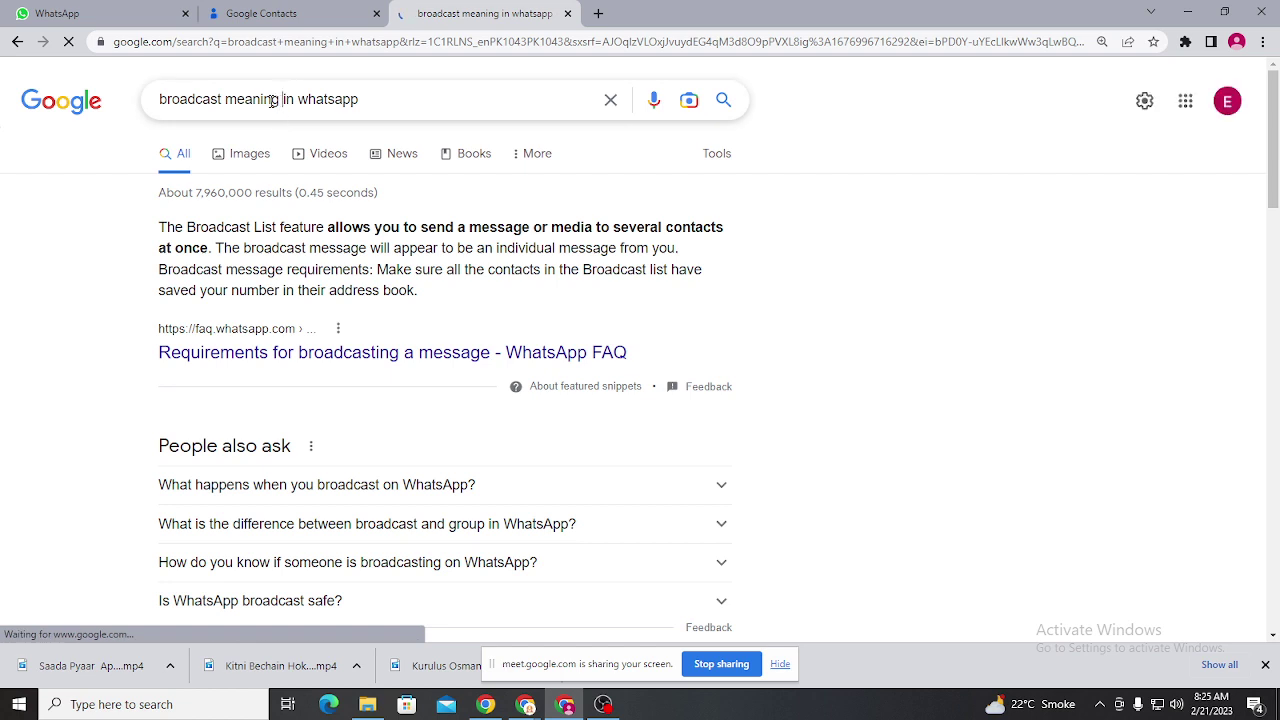
- Shorten the Google query to "broadcast whatsapp" and run the search
drag(282, 95, 223, 93)
key(BackSpace)
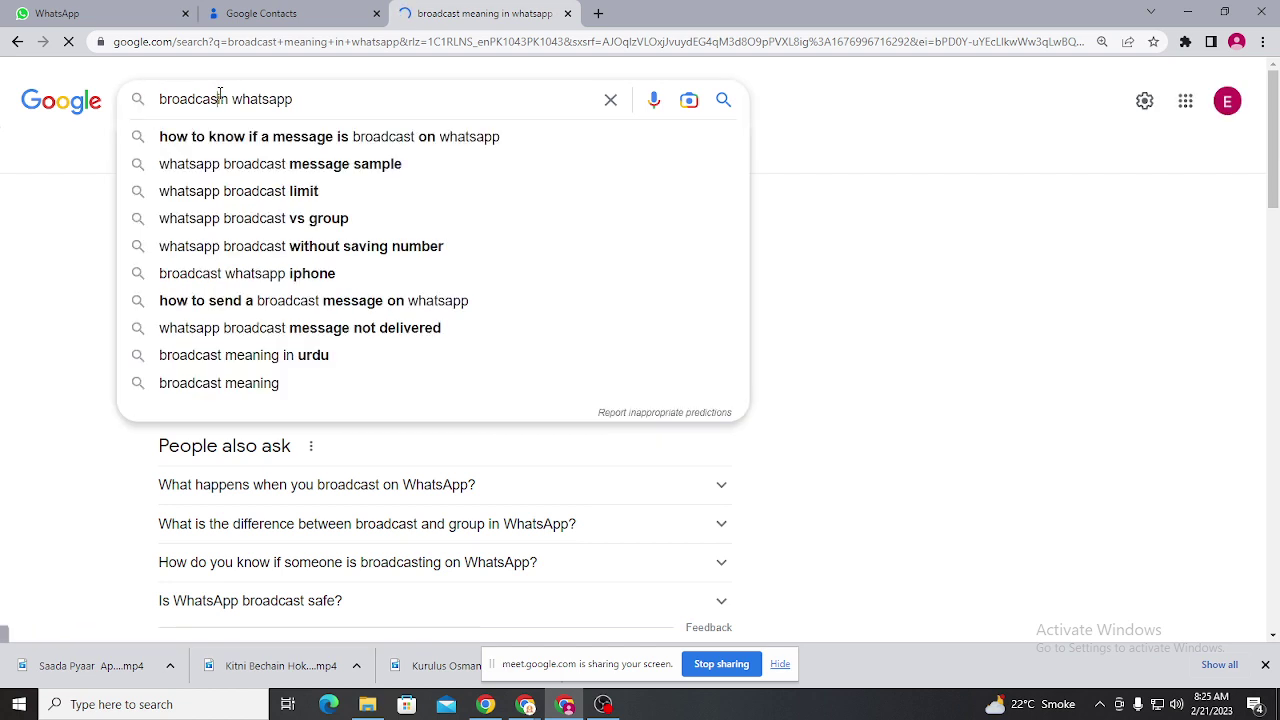
key(BackSpace)
key(BackSpace)
key(Delete)
key(Return)
click(228, 102)
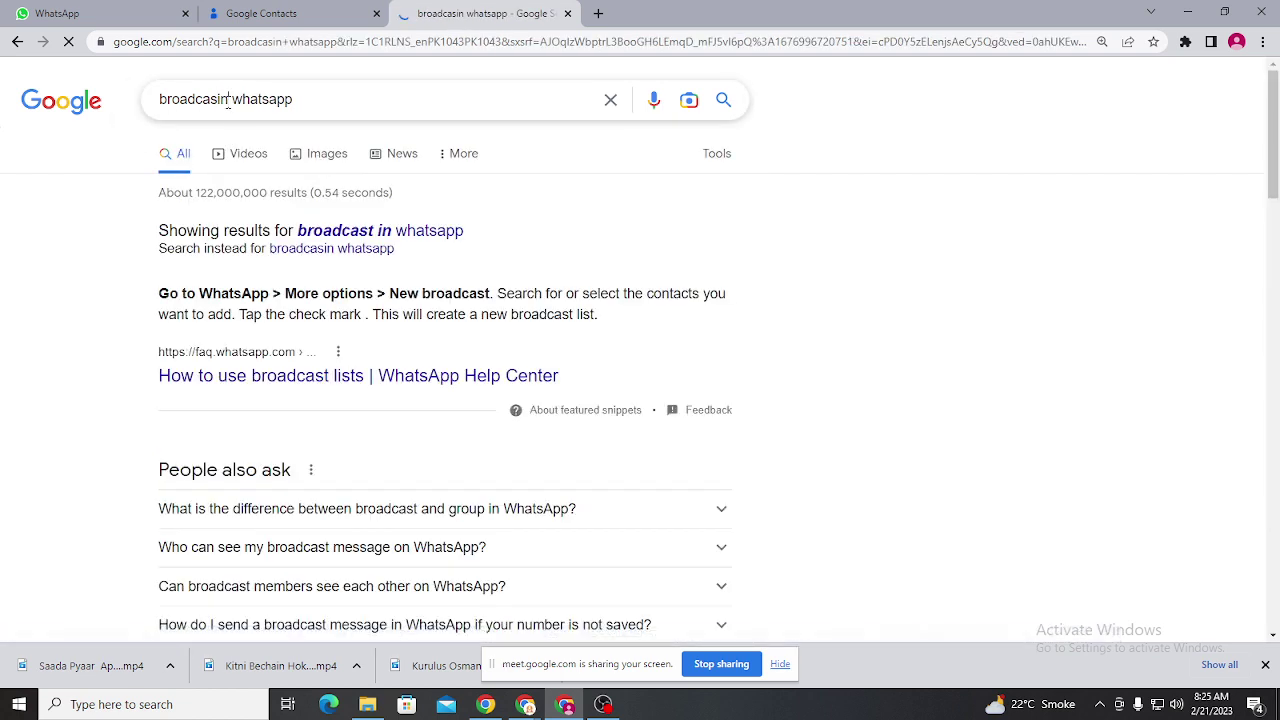
key(BackSpace)
key(BackSpace)
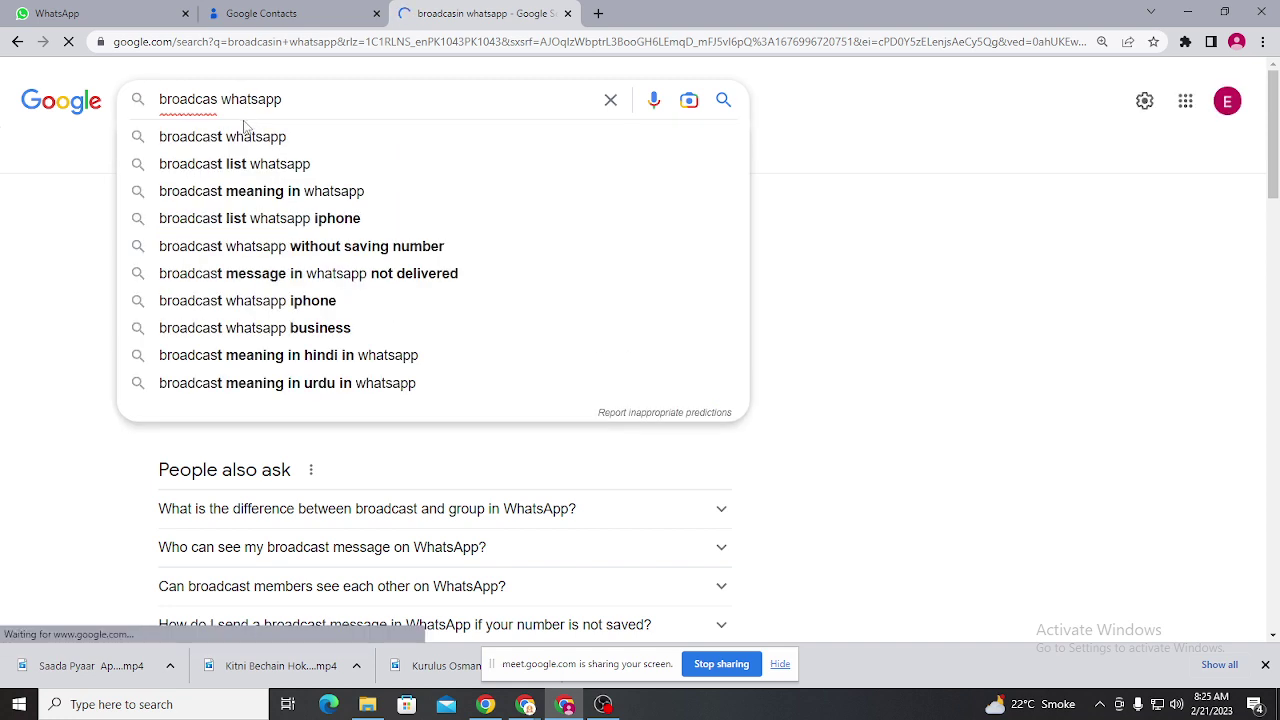
text(t)
key(Return)
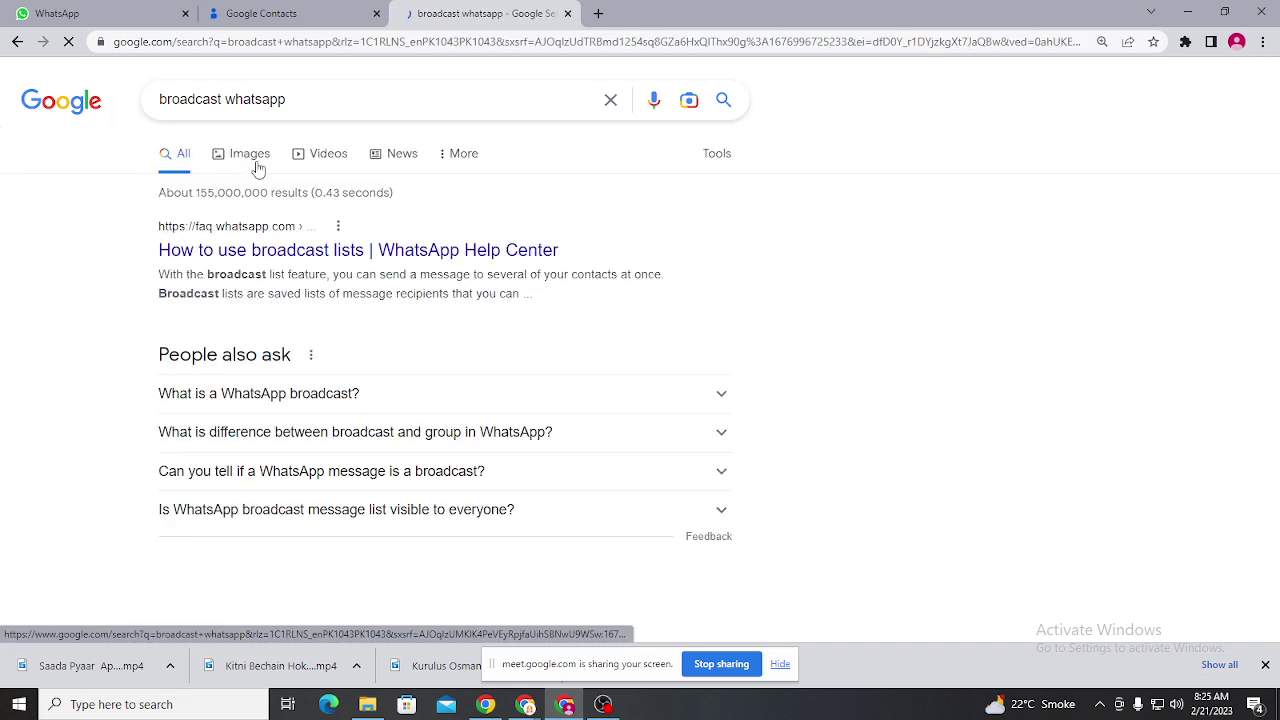
- Show the image results for "broadcast whatsapp" and preview the YouTube picture with New broadcast circled in red
click(246, 156)
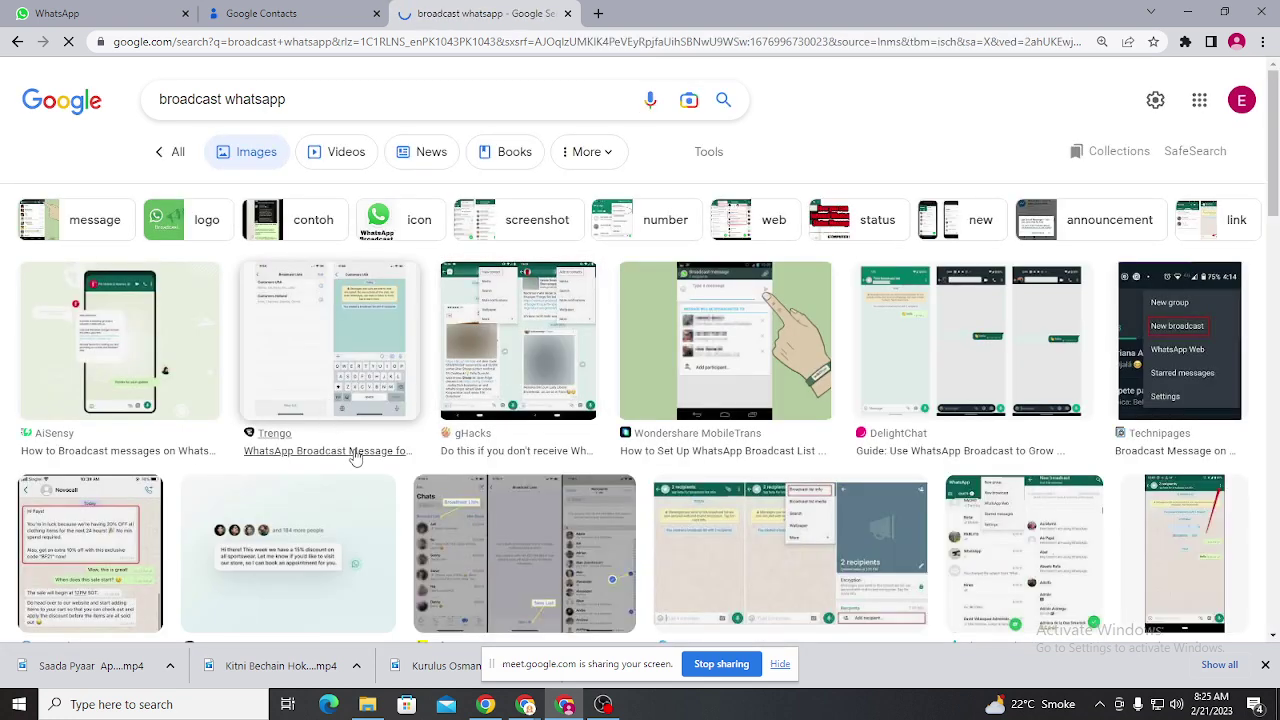
scroll(350, 457, down, 5)
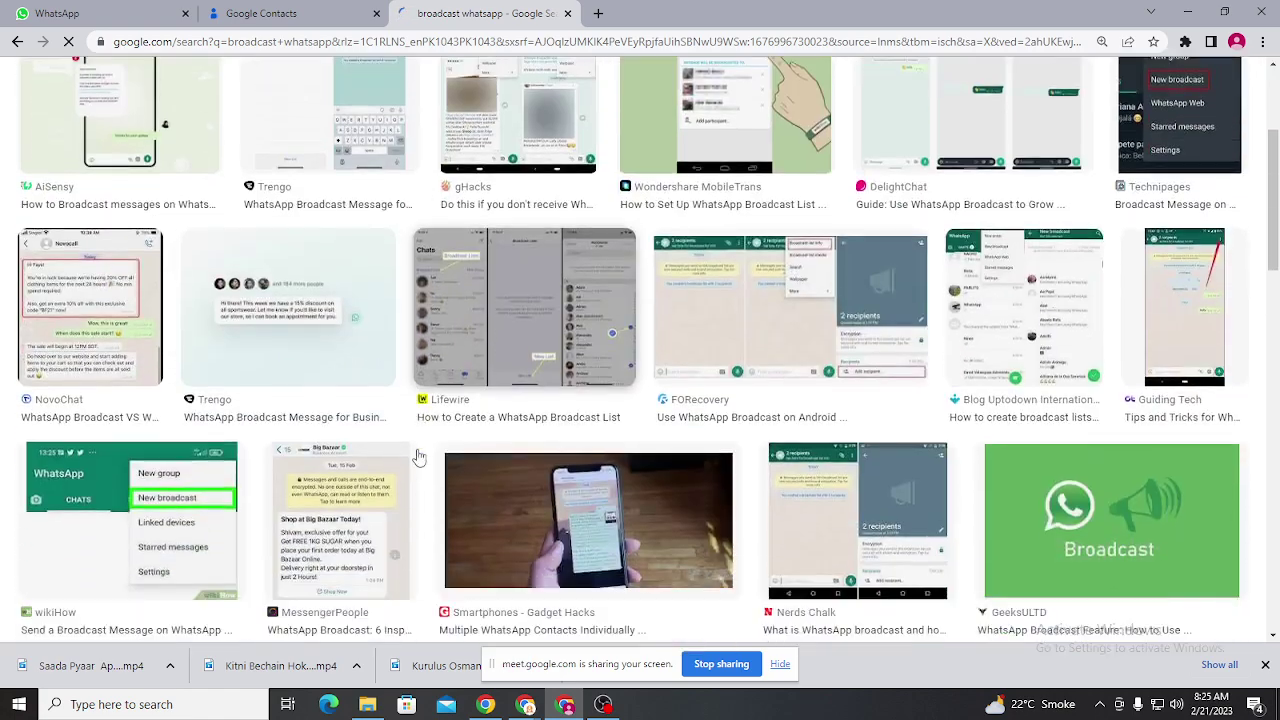
scroll(453, 452, down, 2)
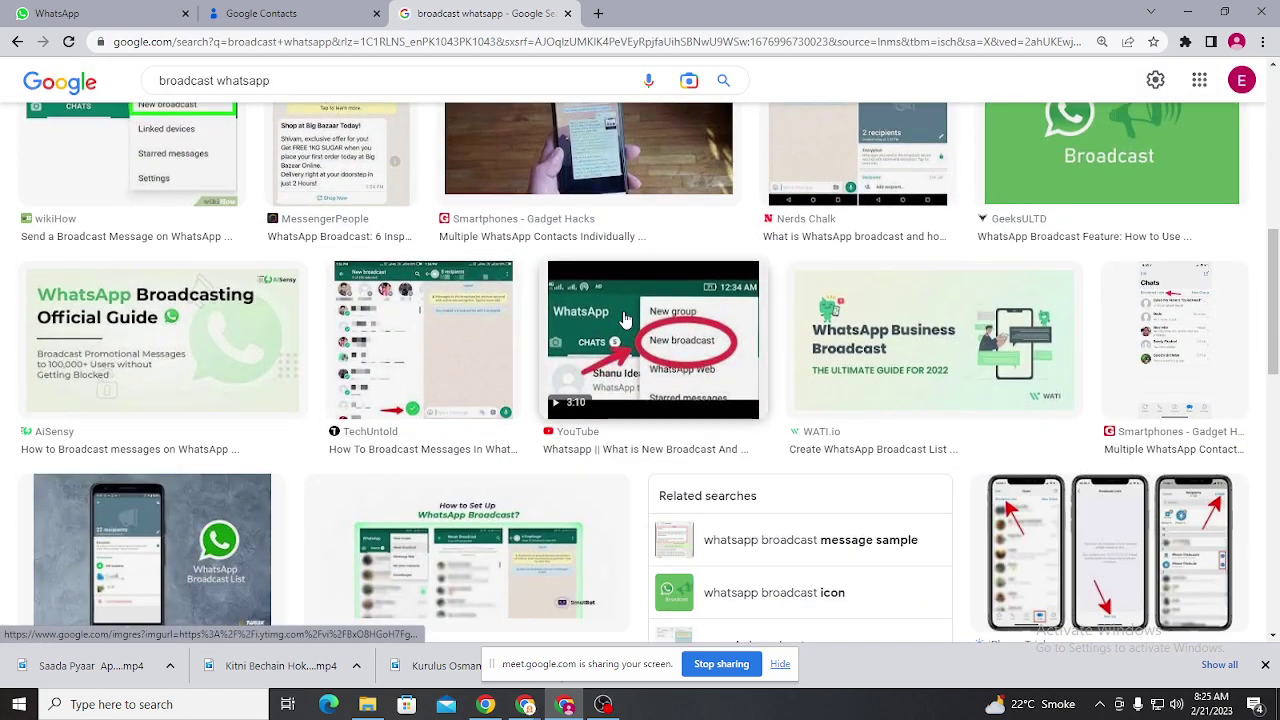
click(609, 419)
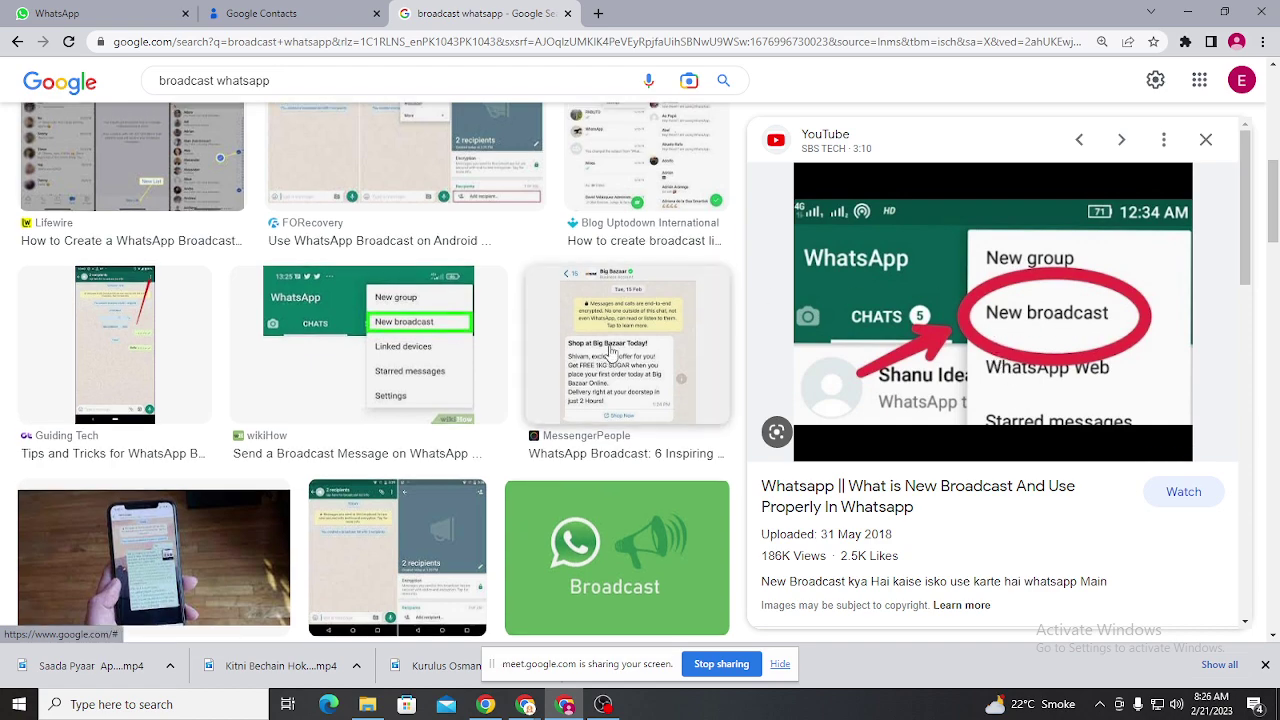
- Browse further image results and preview the iPhone-Tricks.com picture on creating a WhatsApp broadcast list on iPhone
scroll(612, 352, up, 3)
scroll(612, 352, down, 1)
scroll(612, 352, down, 5)
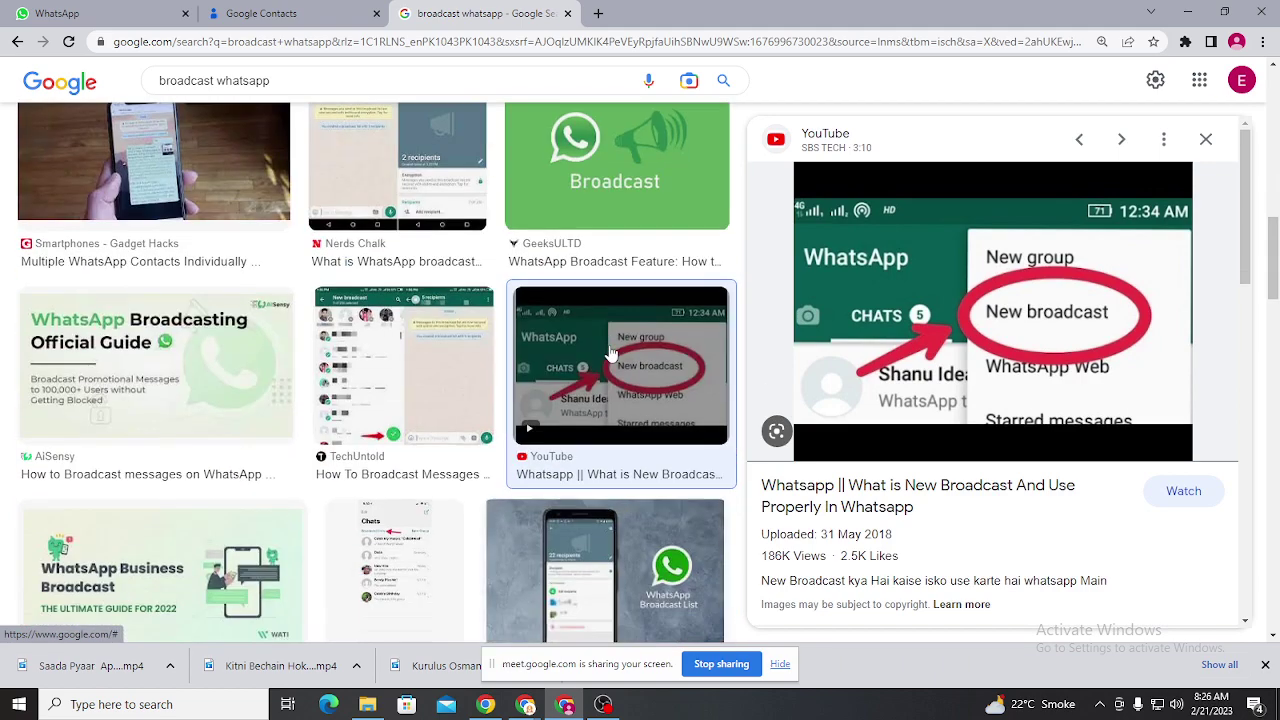
scroll(612, 352, down, 5)
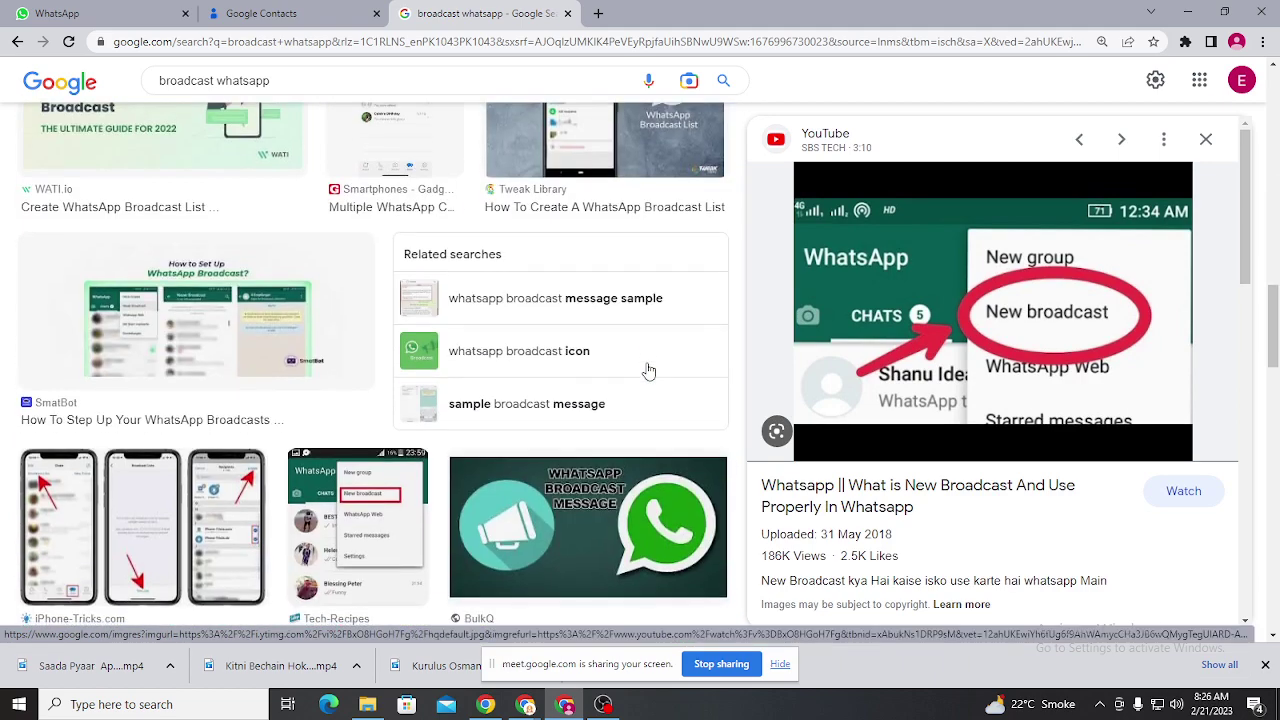
scroll(669, 365, down, 2)
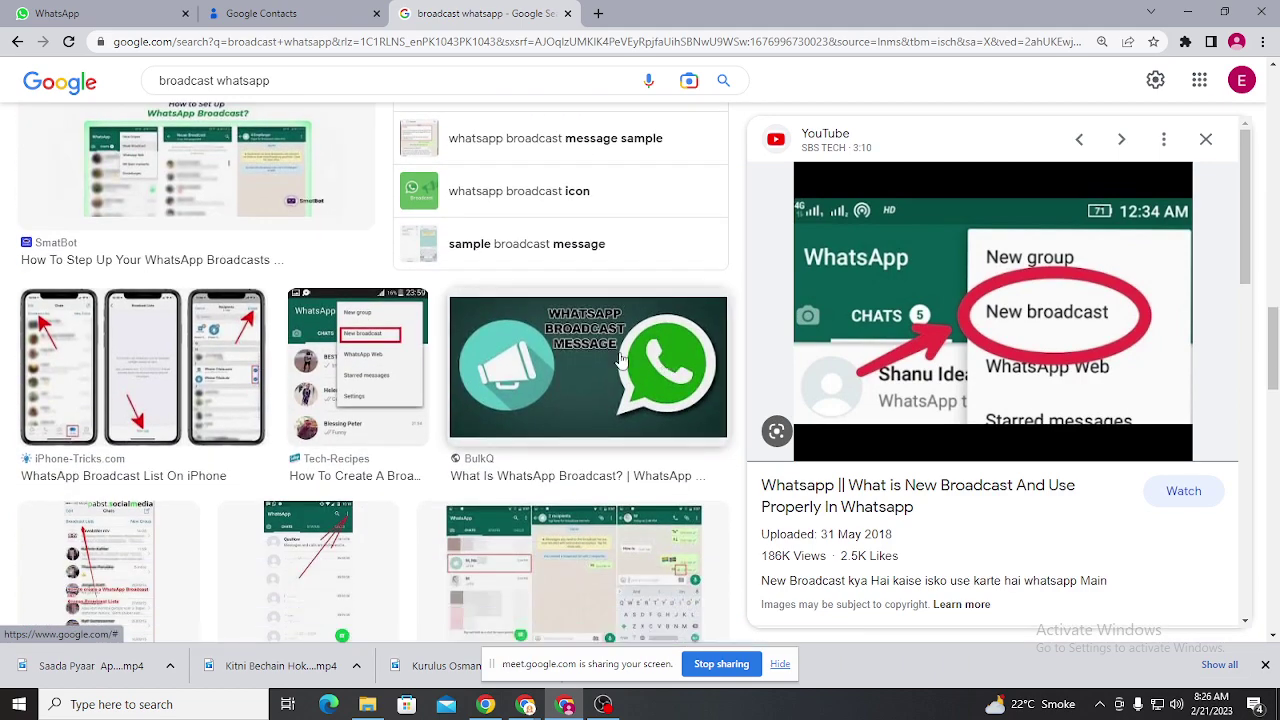
click(208, 355)
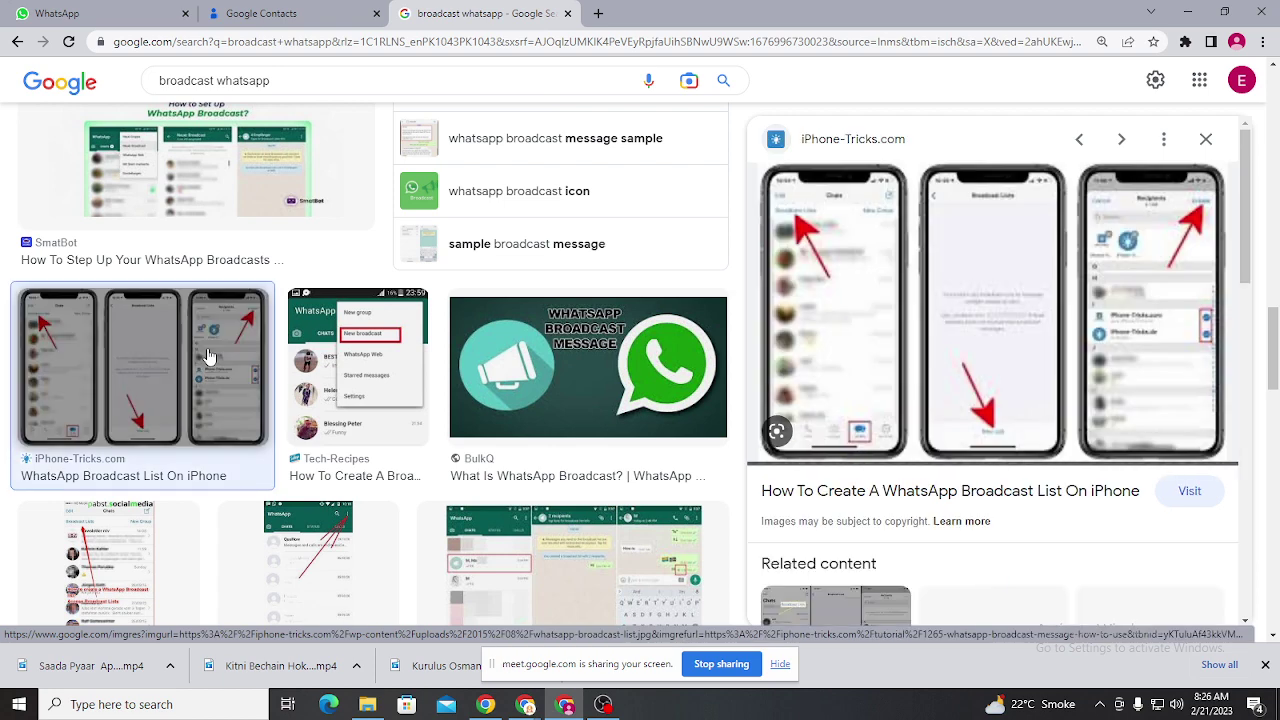
- Examine the WhatsApp broadcast image results further down the page, below the iPhone-Tricks.com picture
scroll(427, 360, down, 3)
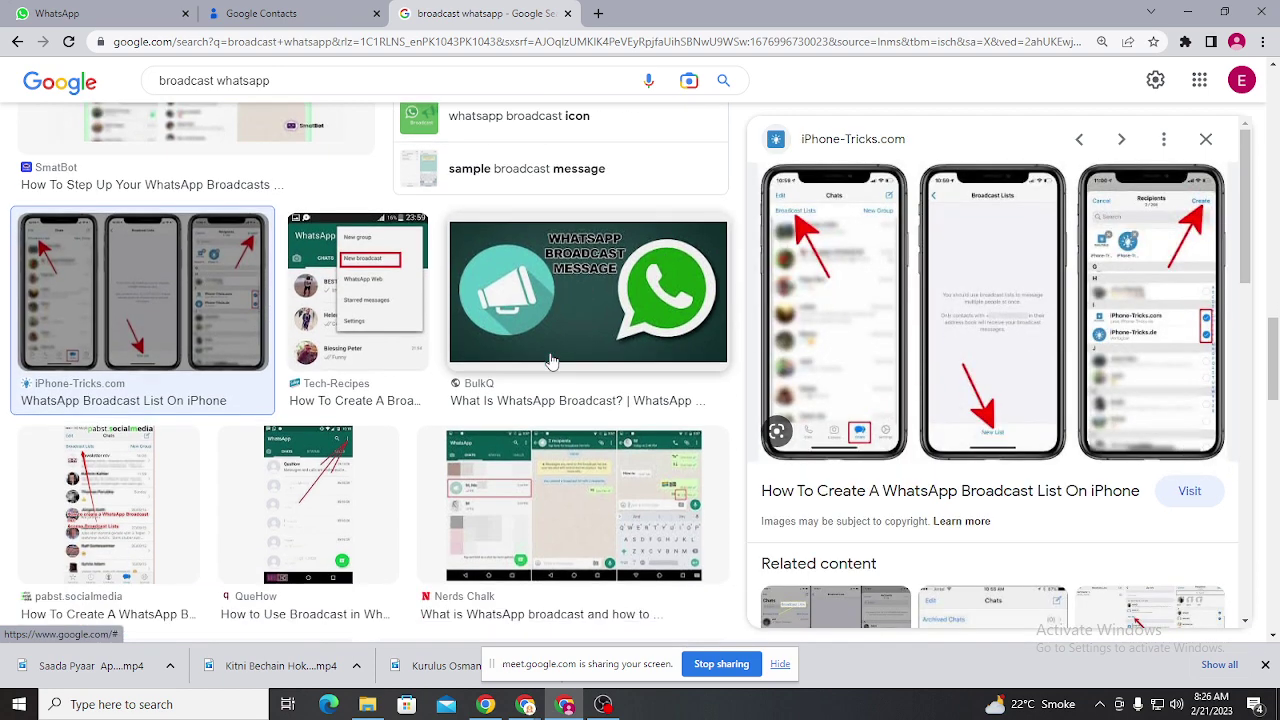
scroll(427, 360, down, 3)
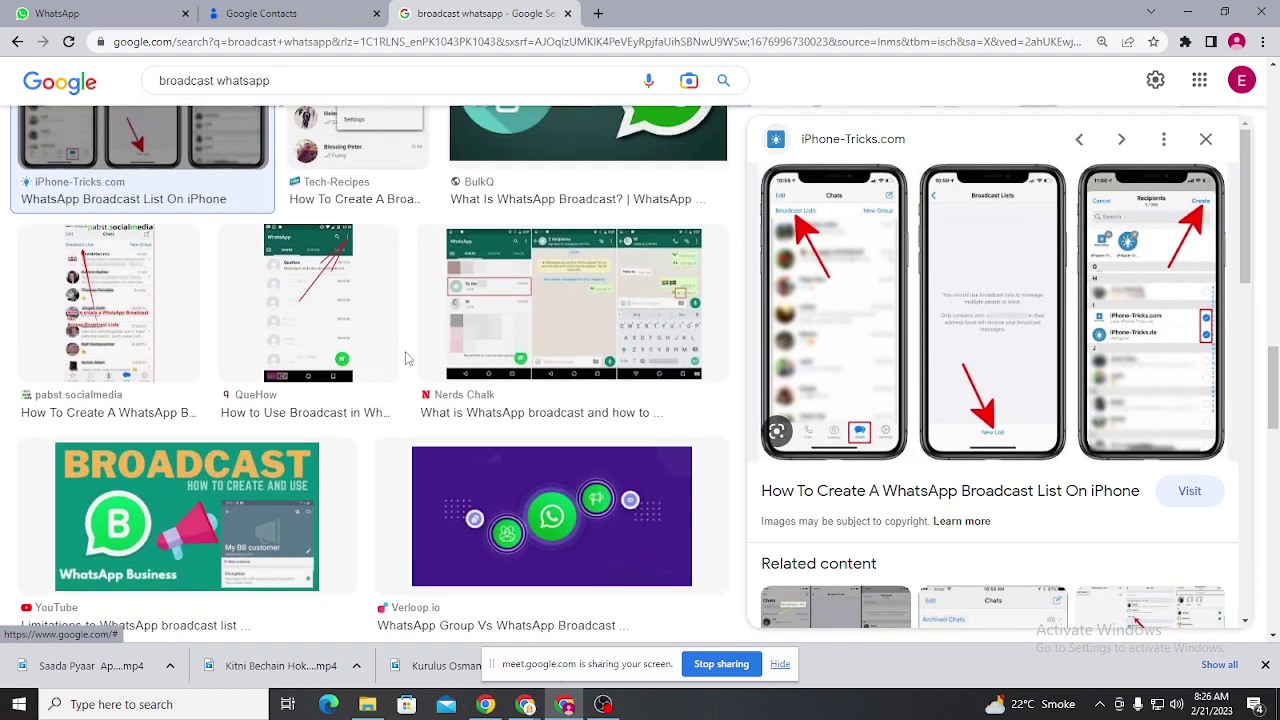
scroll(452, 350, down, 3)
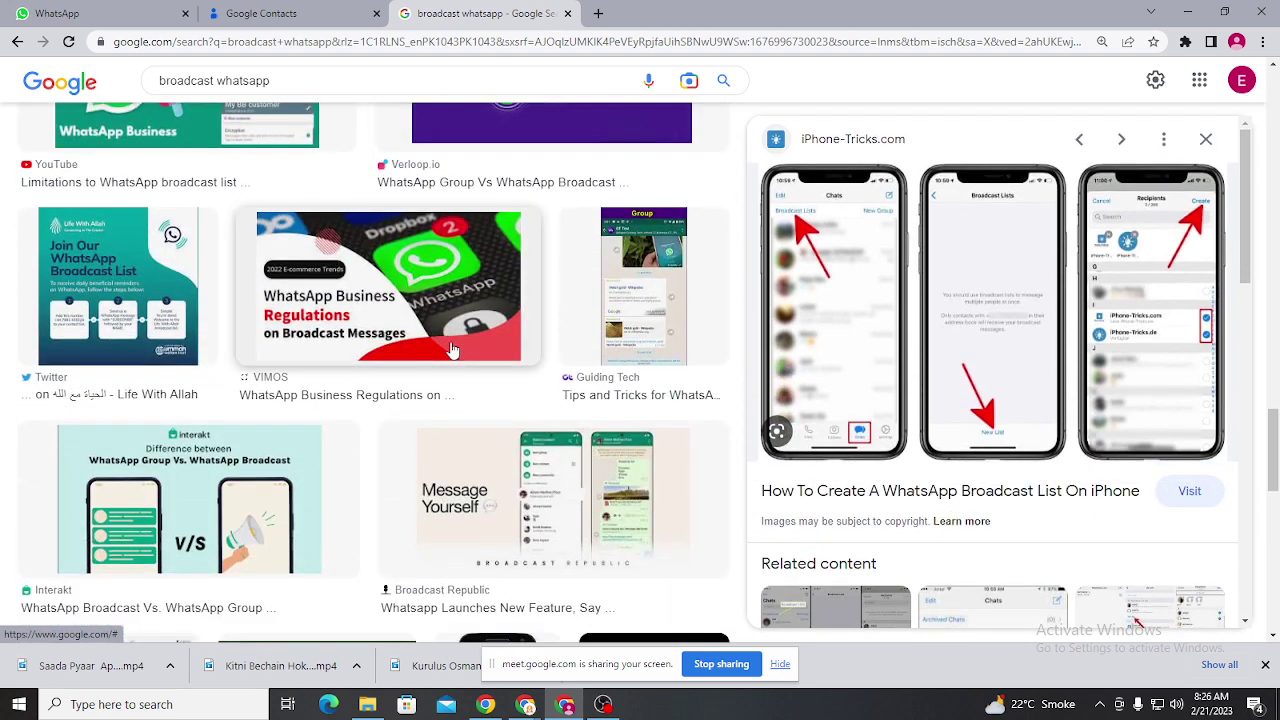